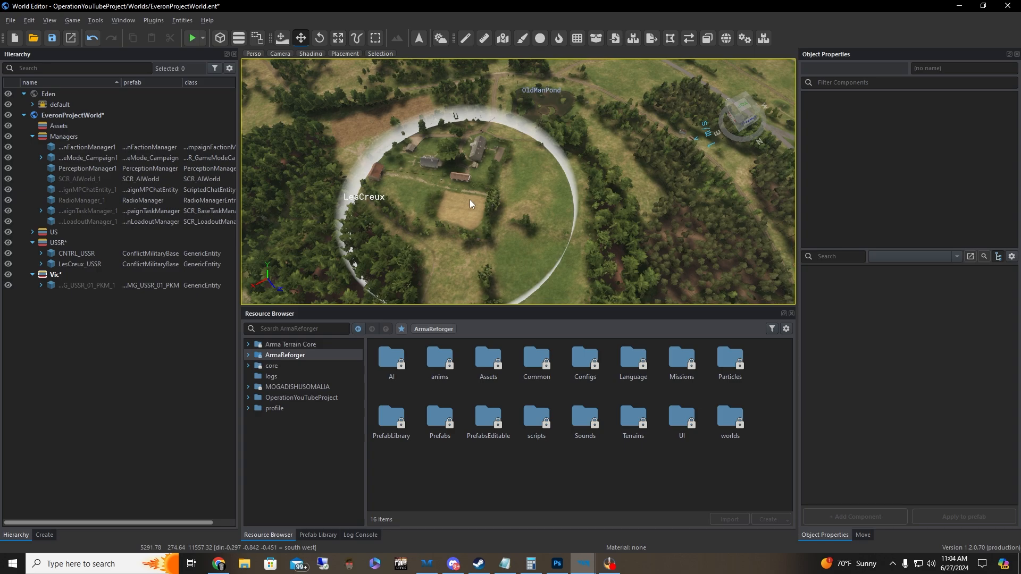
# Inspect the two patrol spawn points nested under the LesCreux_USSR base
pyautogui.click(41, 264)
pyautogui.click(92, 285)
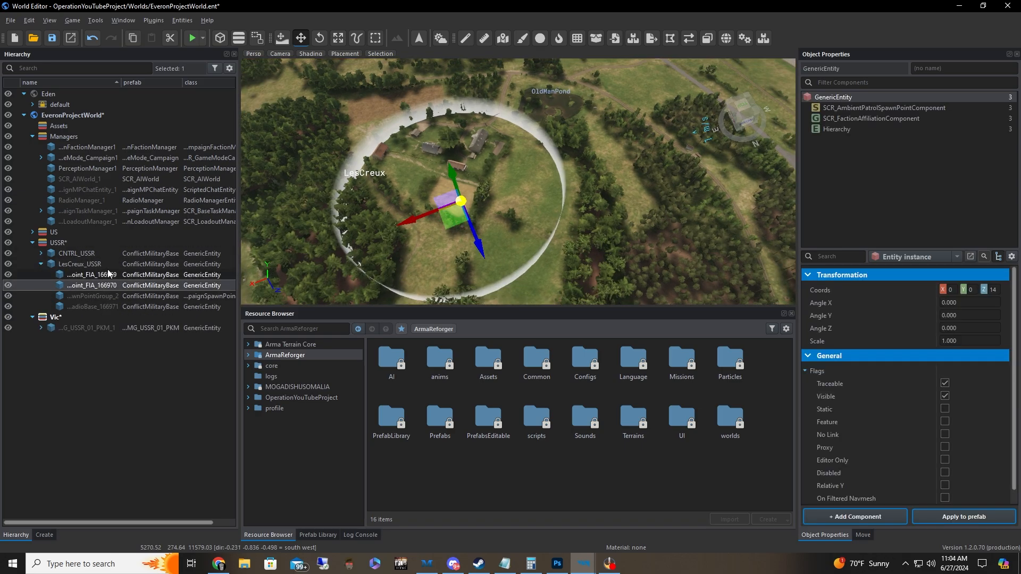
pyautogui.doubleClick(108, 274)
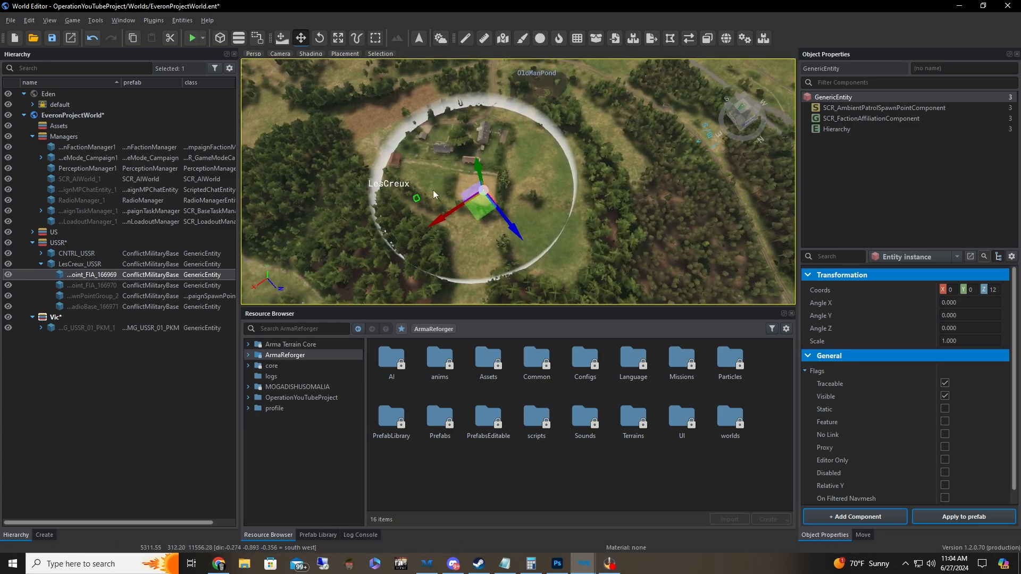
pyautogui.moveTo(435, 195); pyautogui.dragTo(518, 179, button='right')
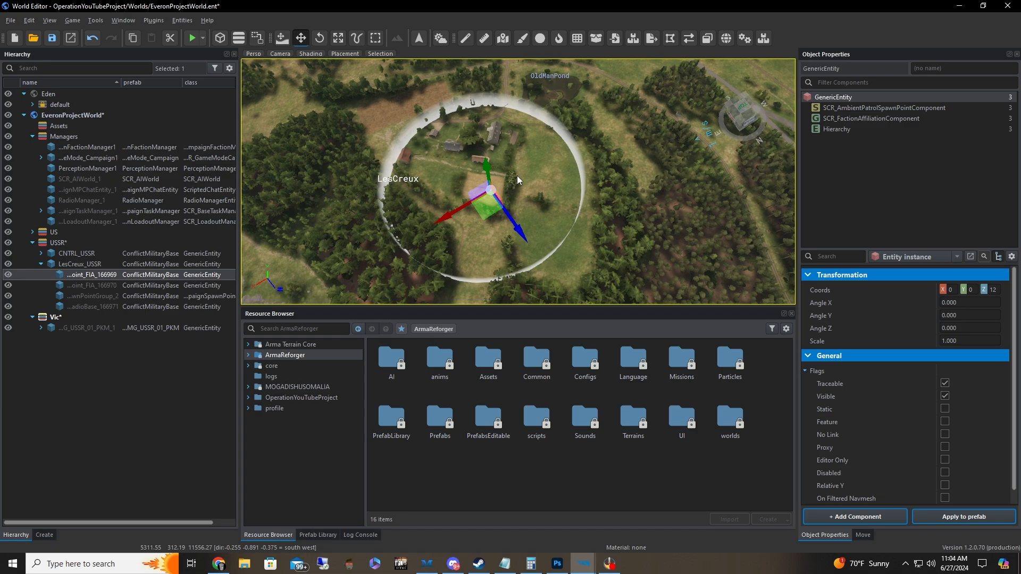
# Find the "amb" prefabs and place three AmbientPatrolSpawnpoint_USSR entities around LesCreux in the USSR layer
pyautogui.click(60, 242)
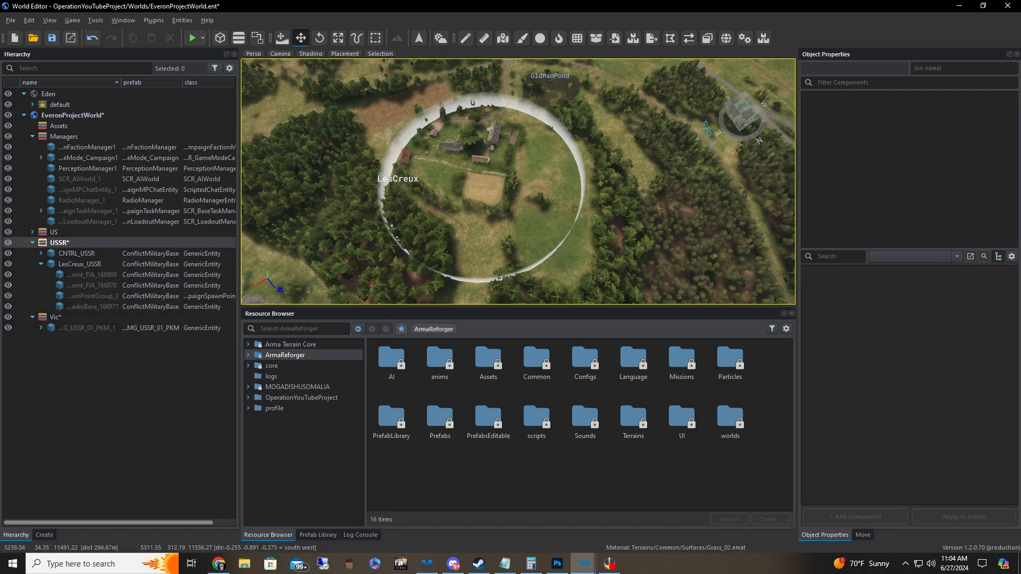
pyautogui.moveTo(483, 224); pyautogui.dragTo(484, 224, button='right')
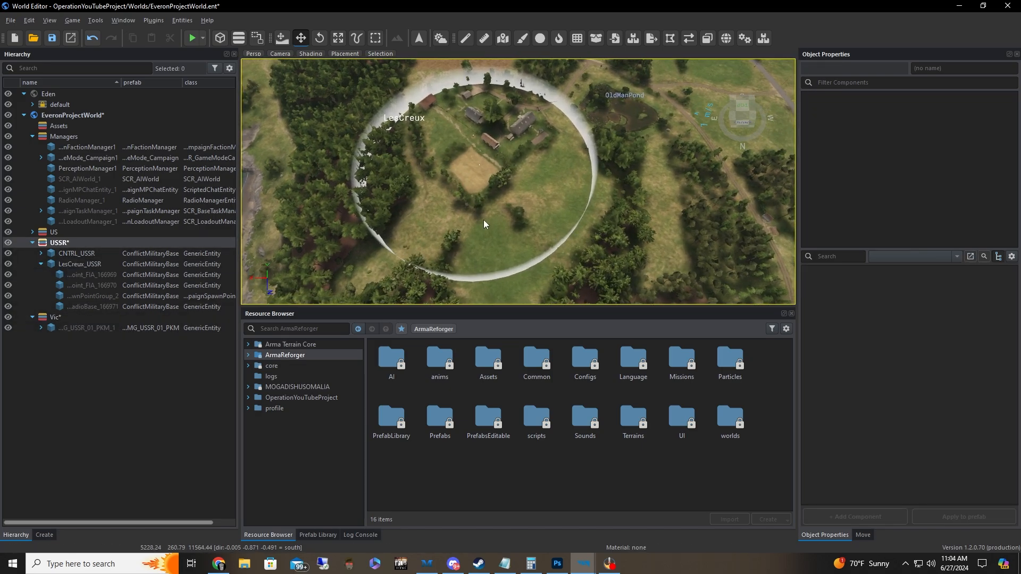
pyautogui.click(322, 330)
pyautogui.write('amb')
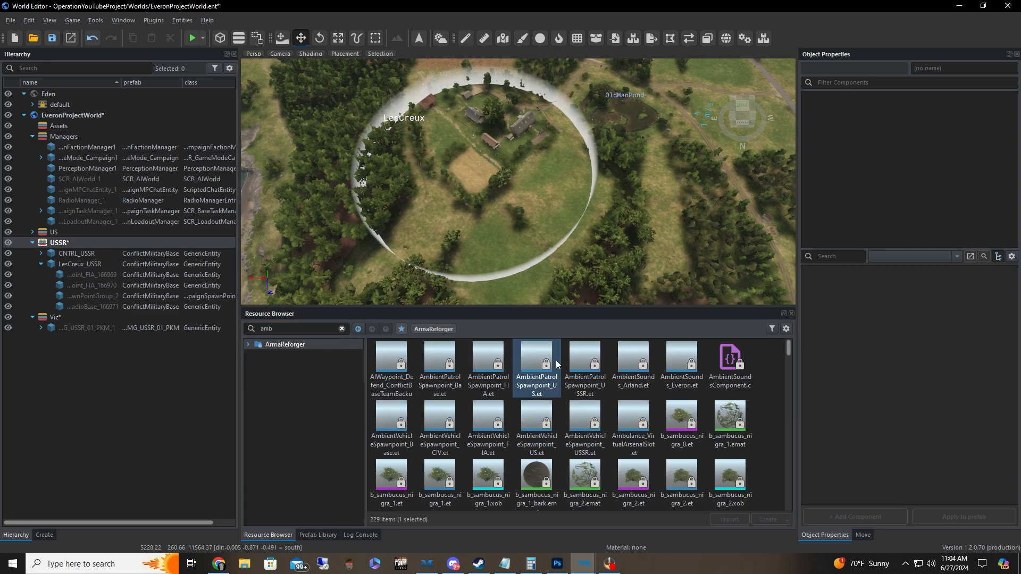
pyautogui.click(588, 385)
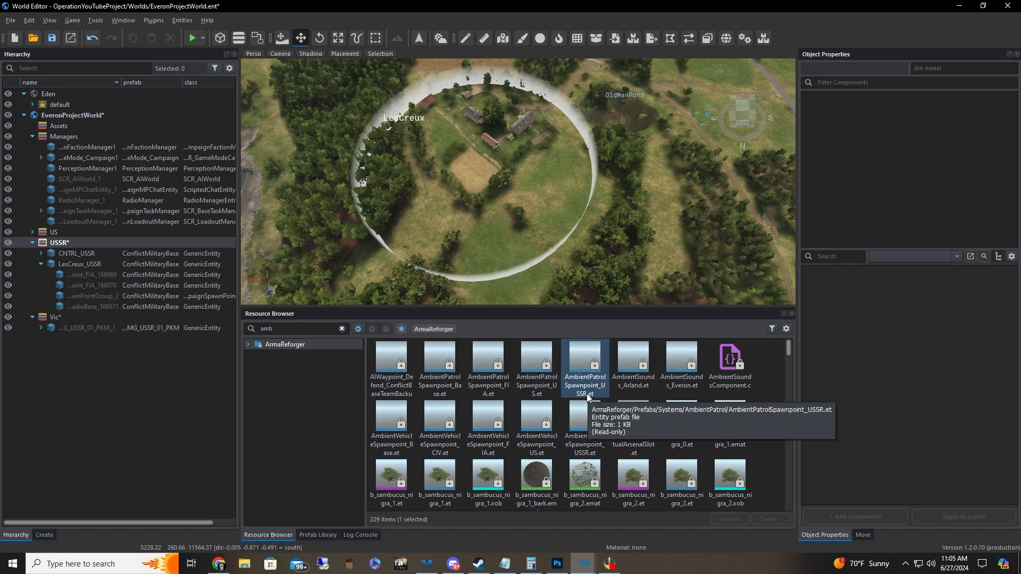
pyautogui.moveTo(522, 282); pyautogui.dragTo(633, 349, button='right')
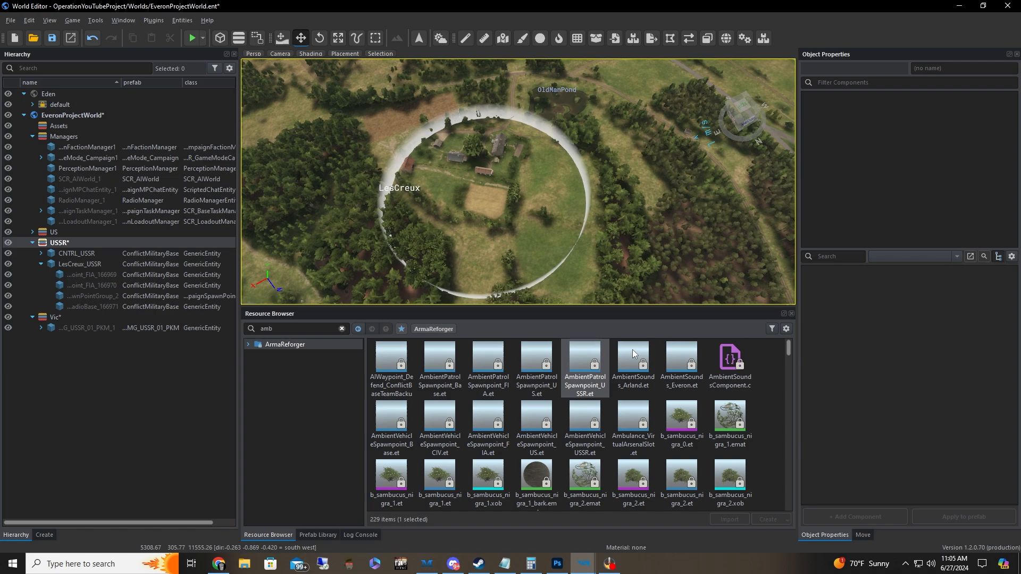
pyautogui.moveTo(585, 365); pyautogui.dragTo(560, 237)
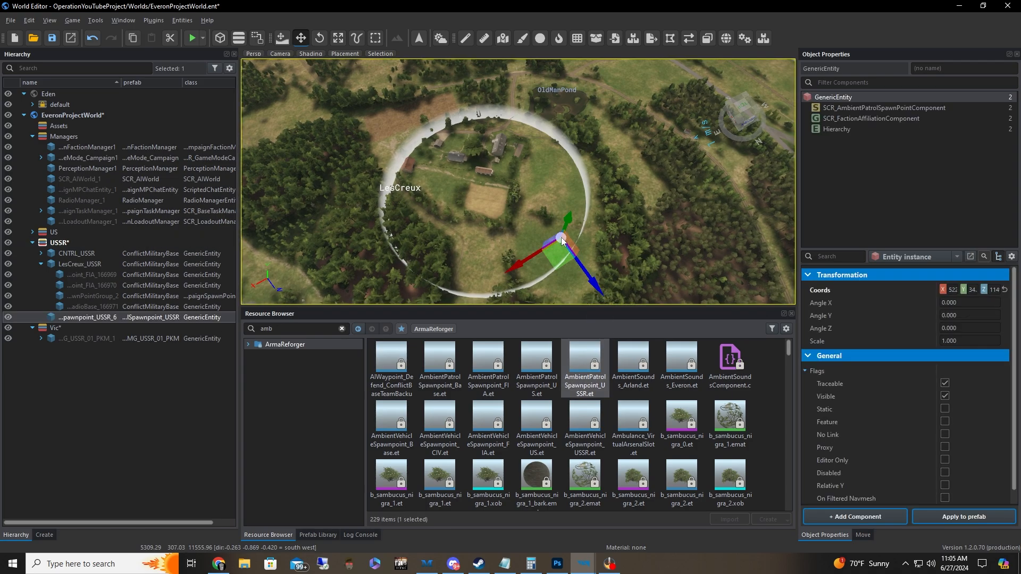
pyautogui.moveTo(582, 353); pyautogui.dragTo(422, 164)
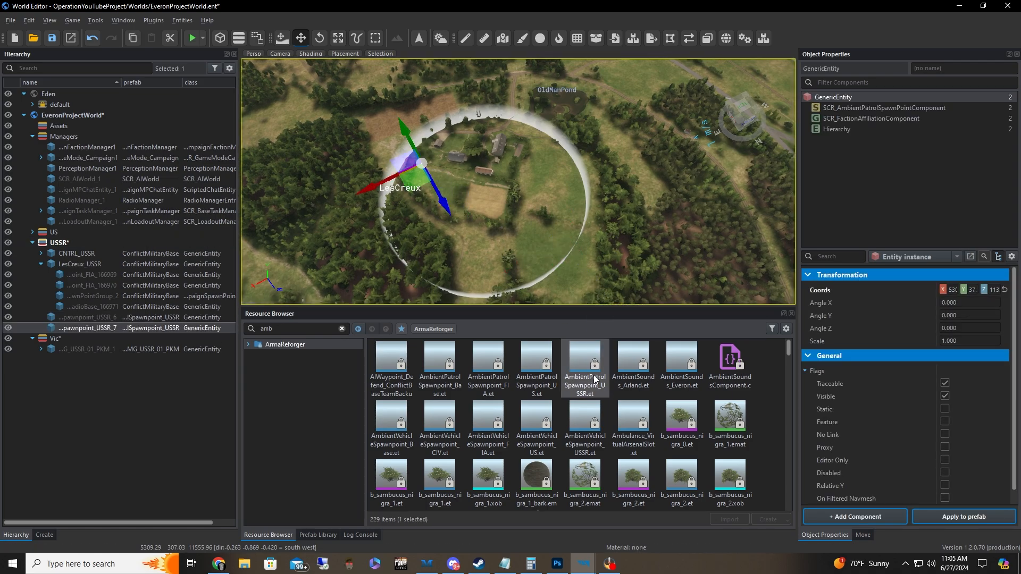
pyautogui.moveTo(590, 370); pyautogui.dragTo(480, 196)
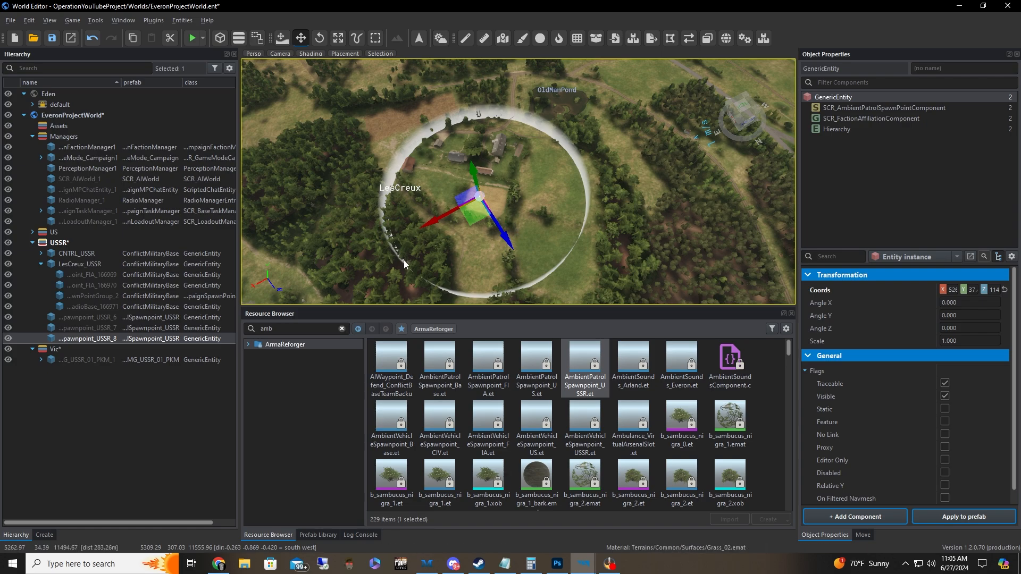
# Set the Group Type of the first new USSR patrol spawn point to FIRETEAM, widening the properties for readability
pyautogui.click(98, 317)
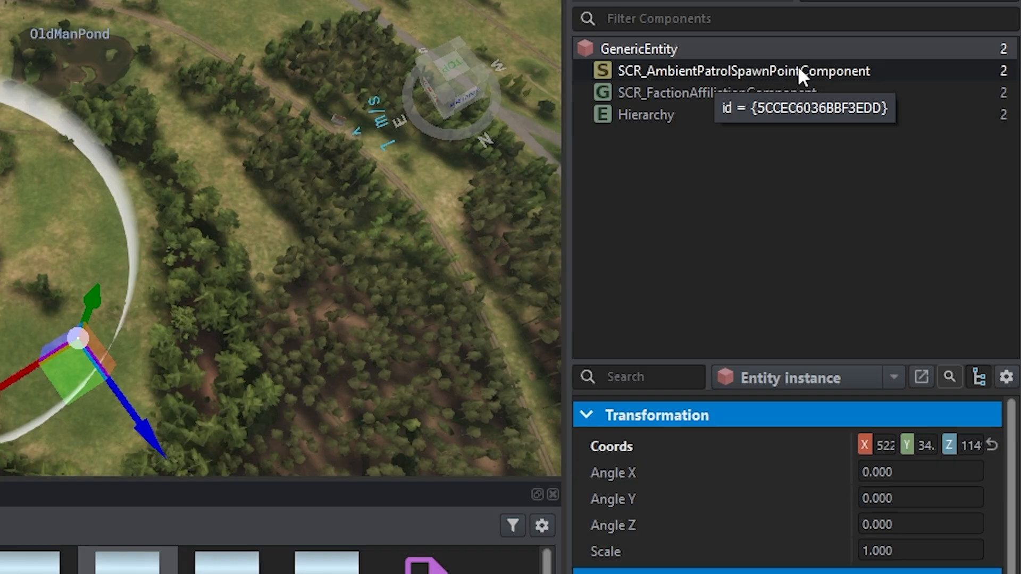
pyautogui.click(797, 69)
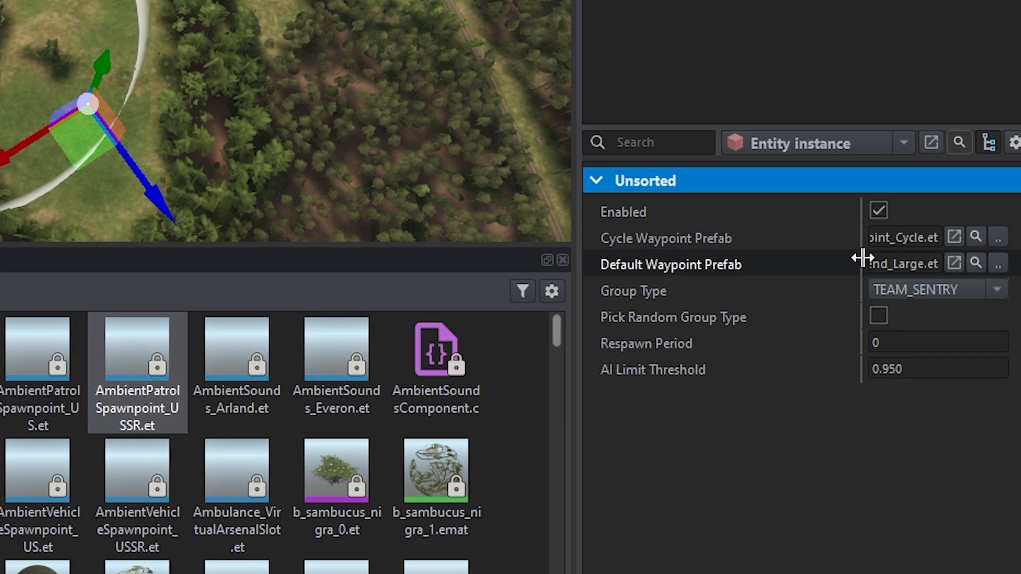
pyautogui.moveTo(862, 258); pyautogui.dragTo(798, 258)
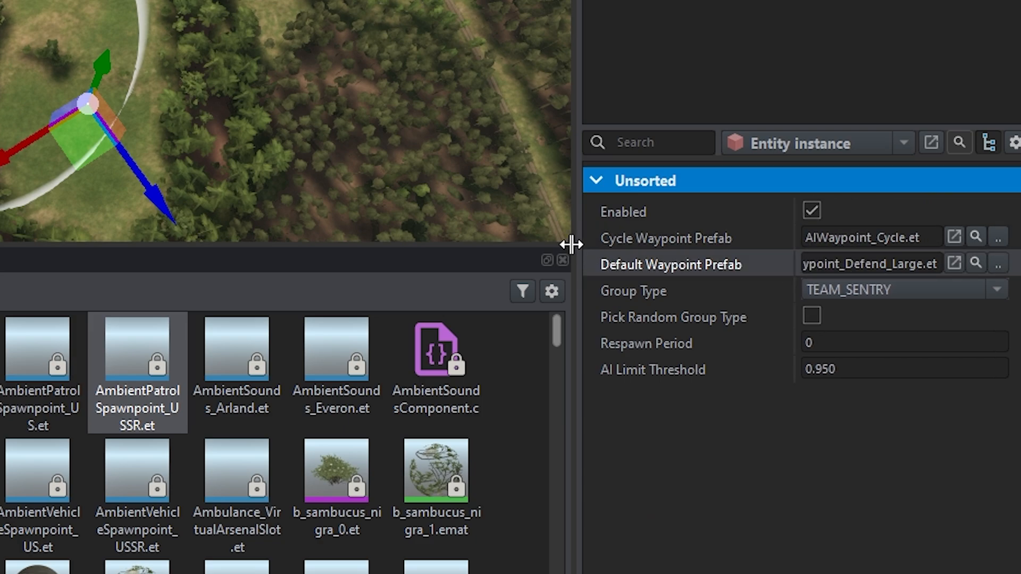
pyautogui.moveTo(574, 242); pyautogui.dragTo(331, 241)
pyautogui.moveTo(548, 257); pyautogui.dragTo(604, 255)
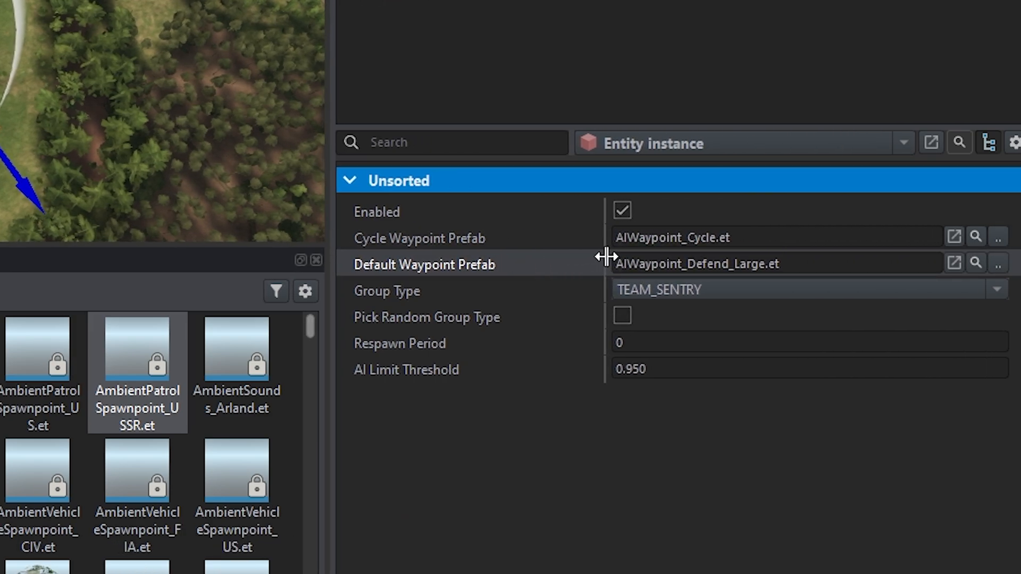
pyautogui.click(678, 289)
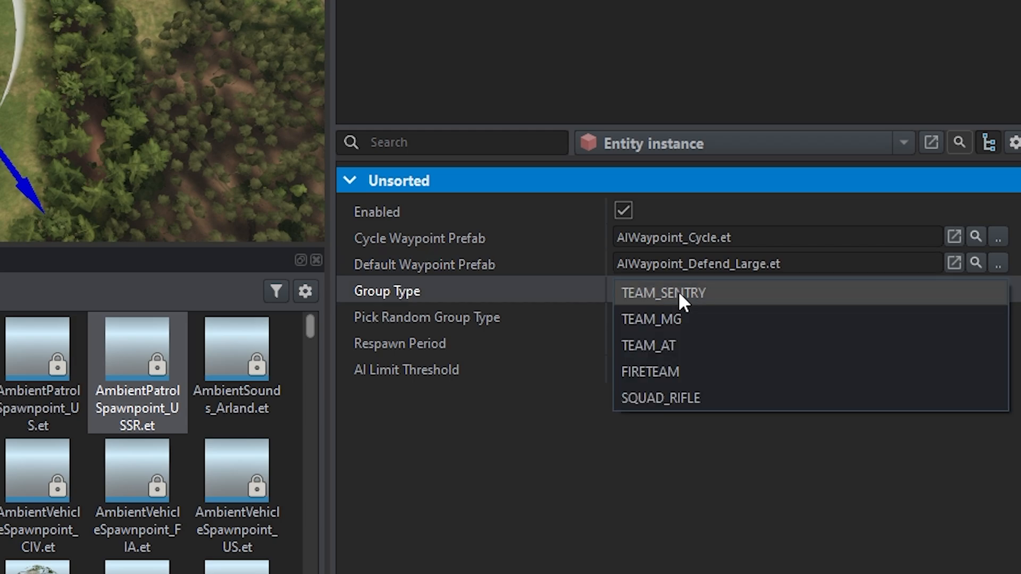
pyautogui.click(696, 370)
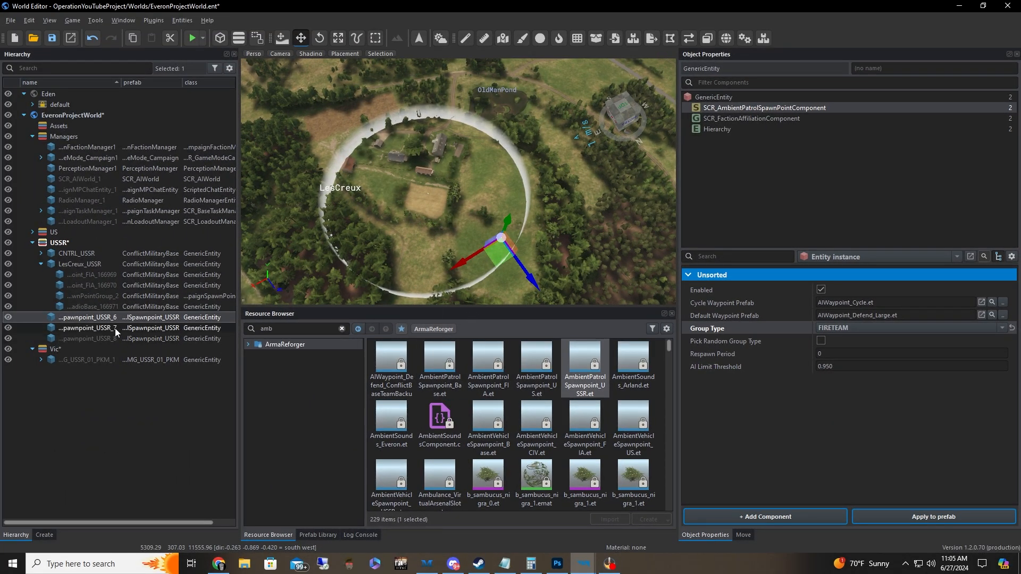
# Set the second USSR patrol spawn point's Group Type to FIRETEAM and the third one's to TEAM_AT
pyautogui.click(114, 327)
pyautogui.click(833, 327)
pyautogui.click(860, 370)
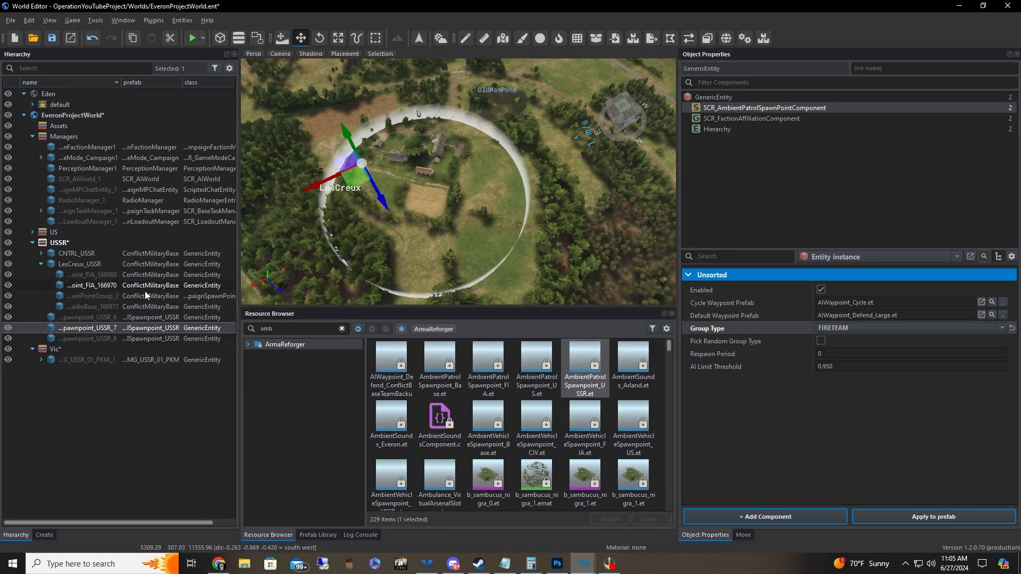
pyautogui.click(116, 339)
pyautogui.click(844, 330)
pyautogui.click(852, 352)
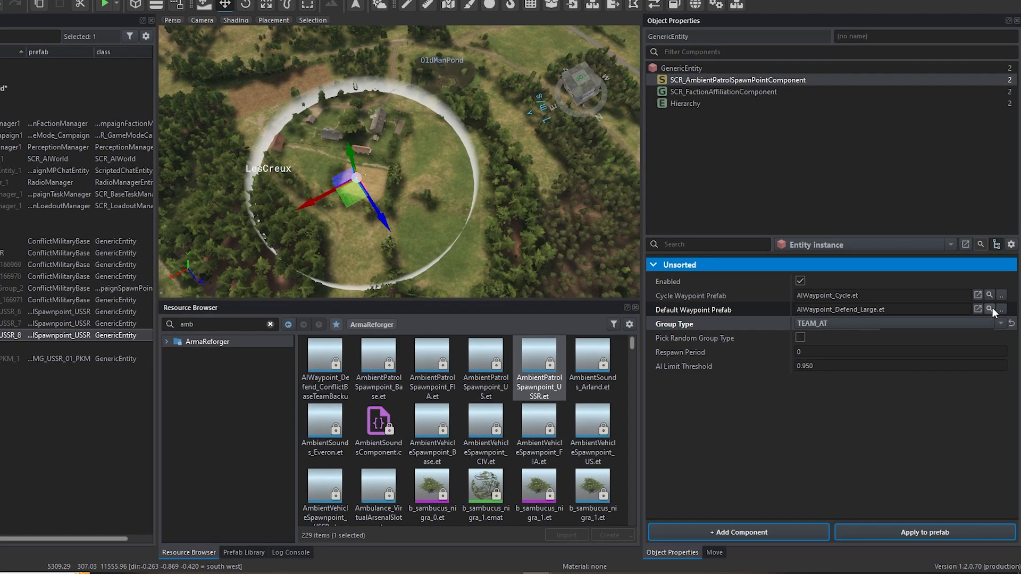
# Locate the Default Waypoint Prefab's folder and place an AIWaypoint_Defend_CP waypoint at the centre of LesCreux
pyautogui.click(992, 315)
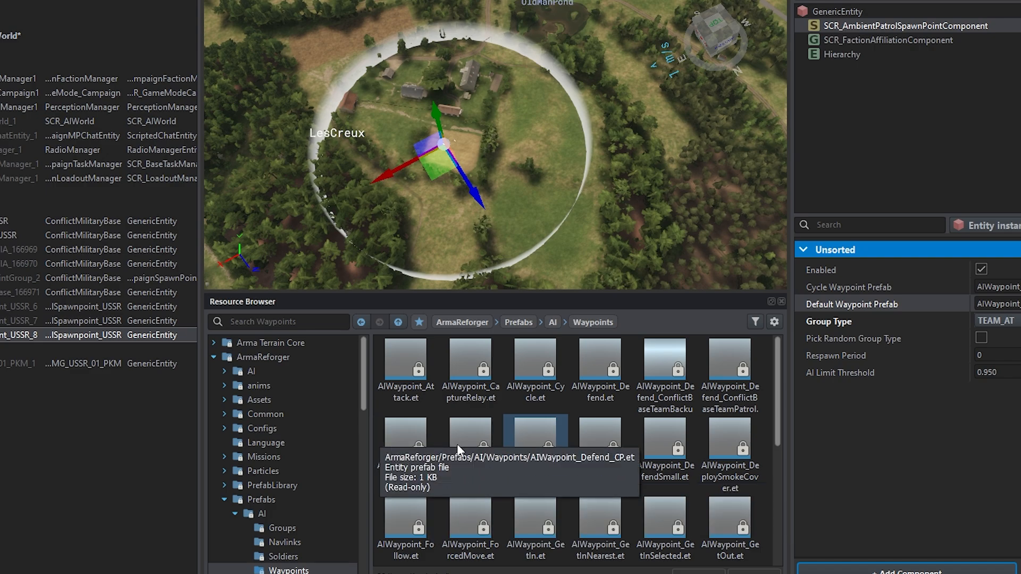
pyautogui.moveTo(537, 445); pyautogui.dragTo(452, 136)
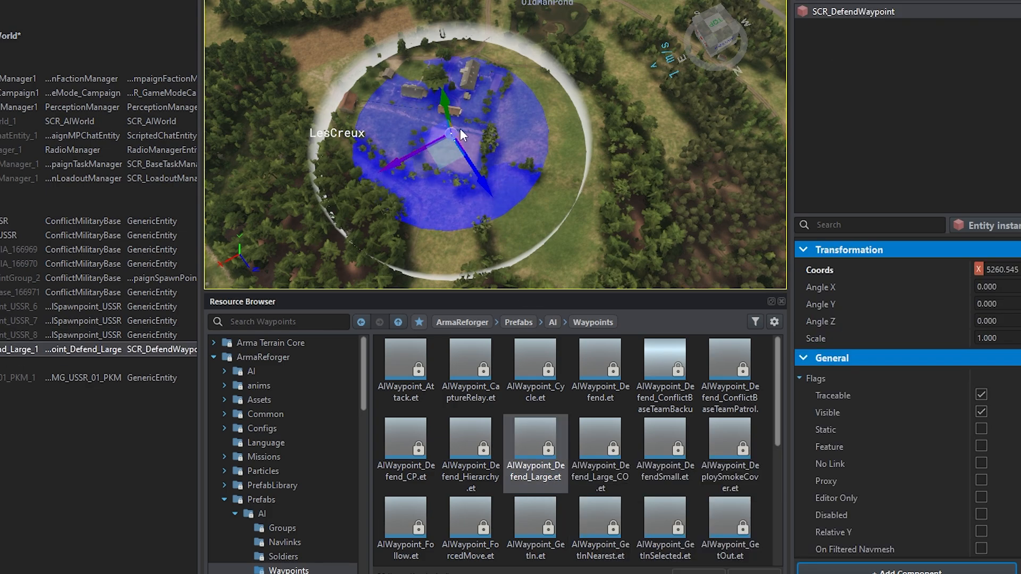
pyautogui.hotkey('ctrl', 'z')
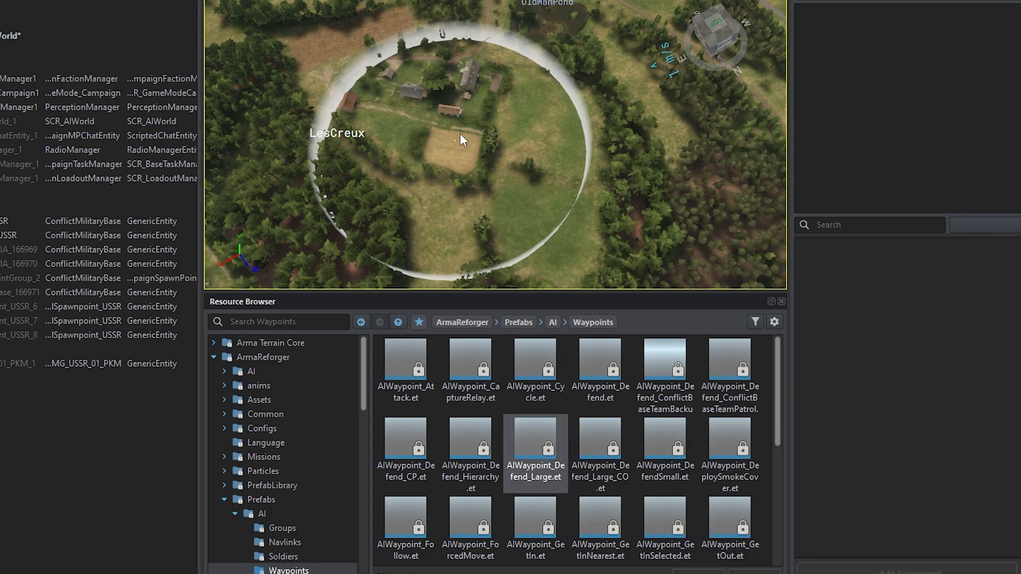
pyautogui.click(411, 451)
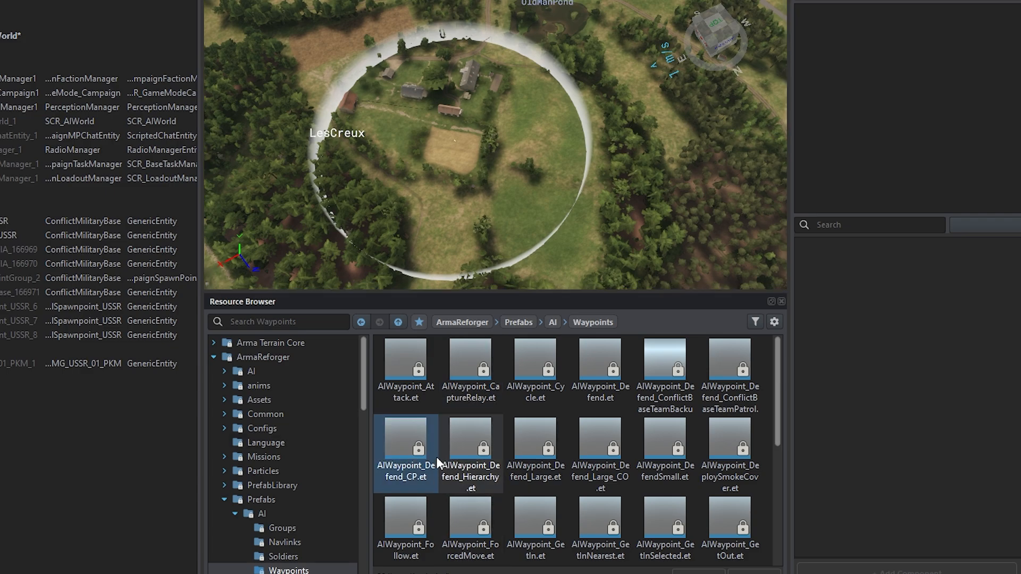
pyautogui.moveTo(396, 442); pyautogui.dragTo(457, 139)
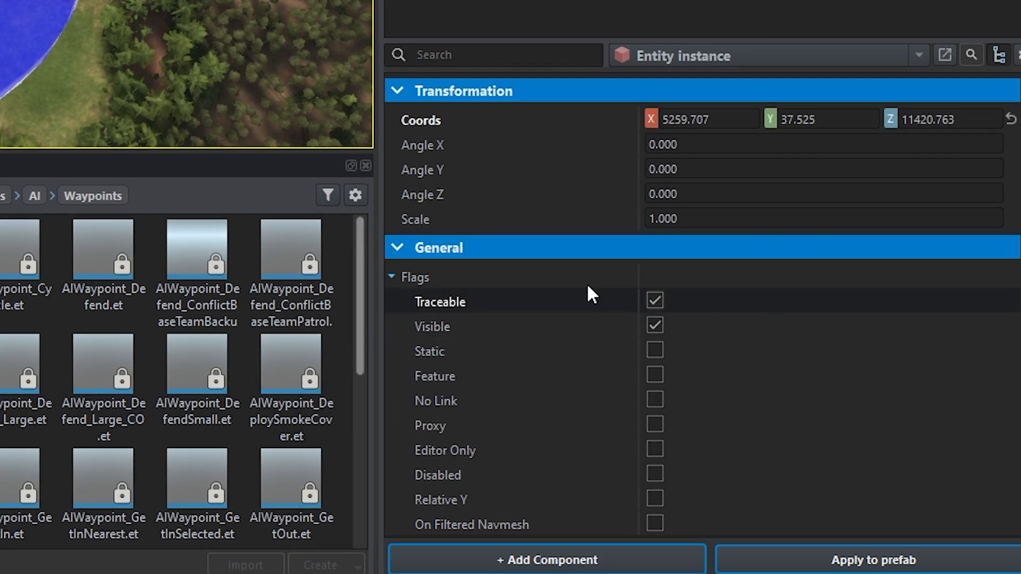
# Try a Completion Radius of 150 on the defend waypoint and reset it to 100
pyautogui.scroll(-6, 738, 276)
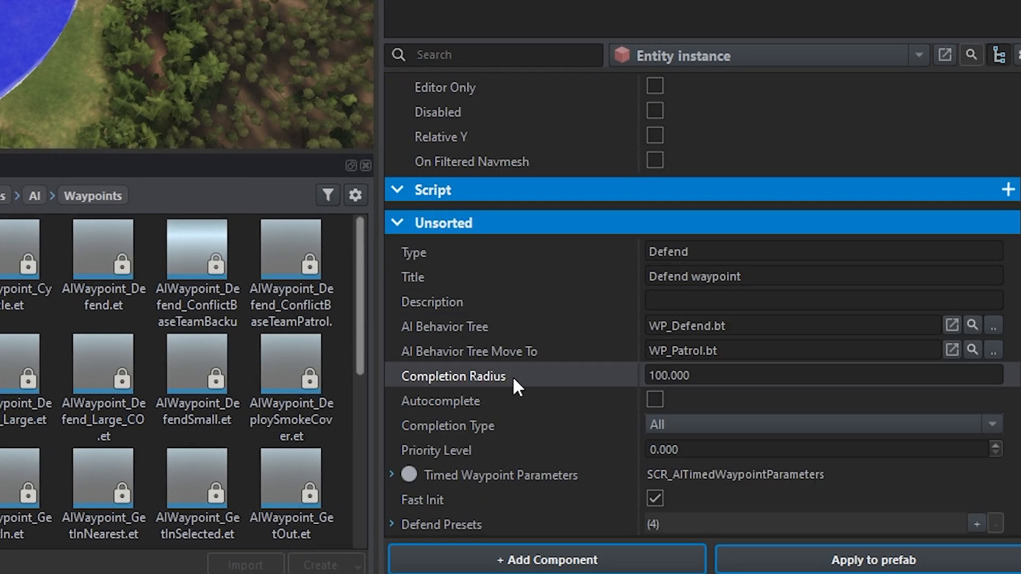
pyautogui.click(706, 377)
pyautogui.tripleClick(699, 377)
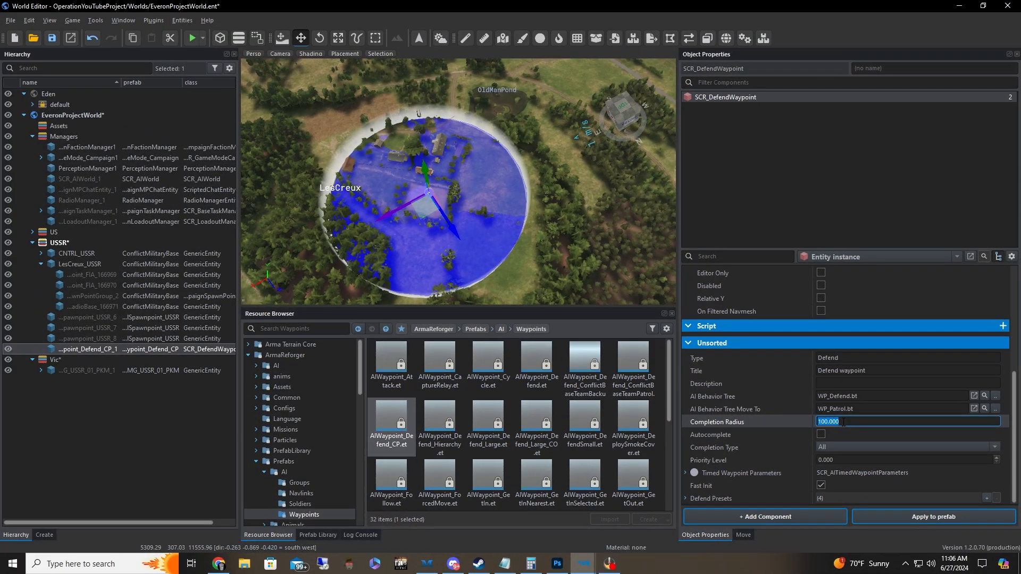
pyautogui.write('150')
pyautogui.press('Return')
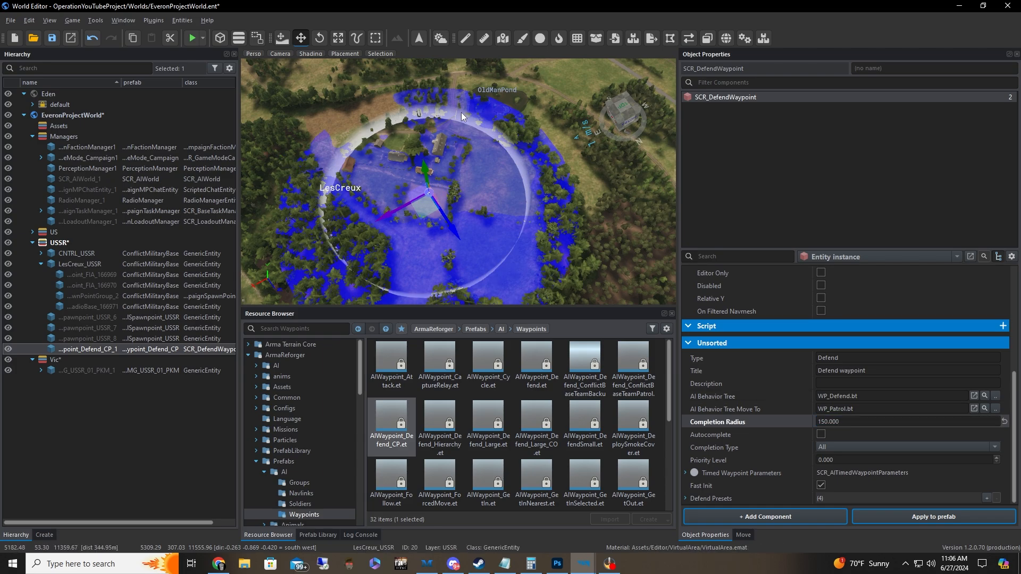
pyautogui.click(834, 423)
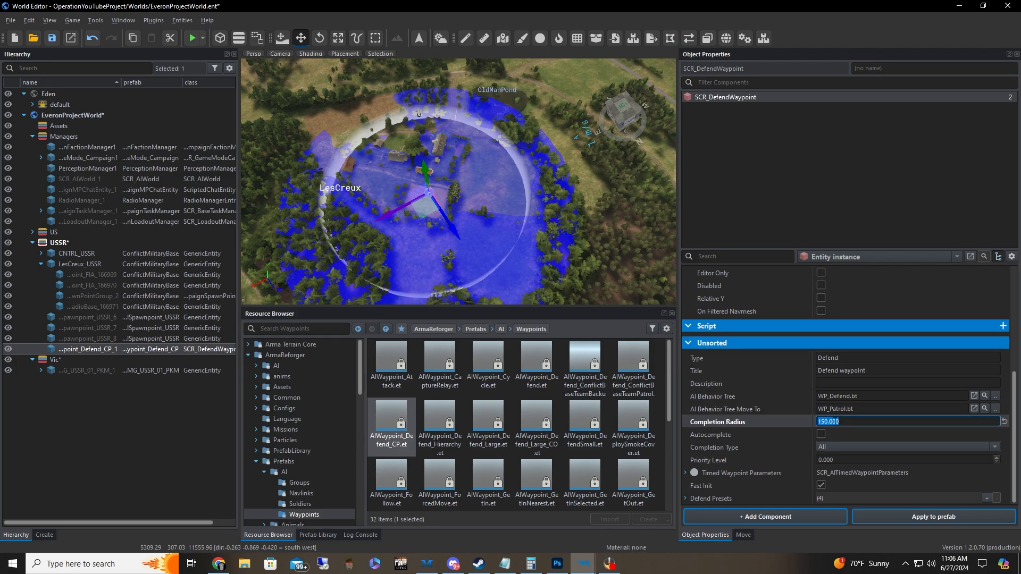
pyautogui.write('100')
pyautogui.press('Return')
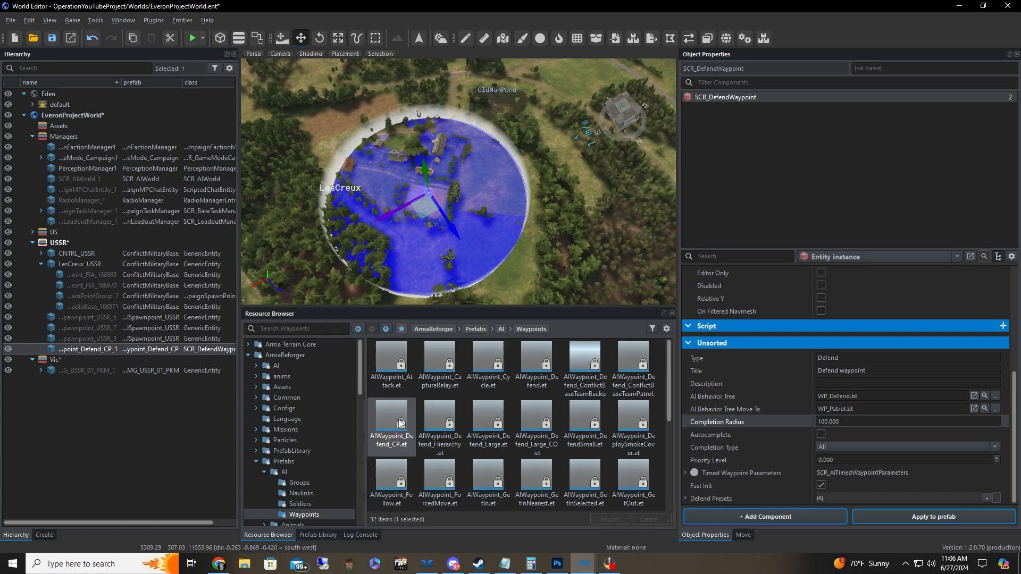
# Place two more AIWaypoint_Defend_CP waypoints at the centre of LesCreux
pyautogui.moveTo(398, 424); pyautogui.dragTo(425, 187)
pyautogui.moveTo(505, 186); pyautogui.dragTo(561, 220, button='right')
pyautogui.press('d')
pyautogui.press('a')
pyautogui.press('s')
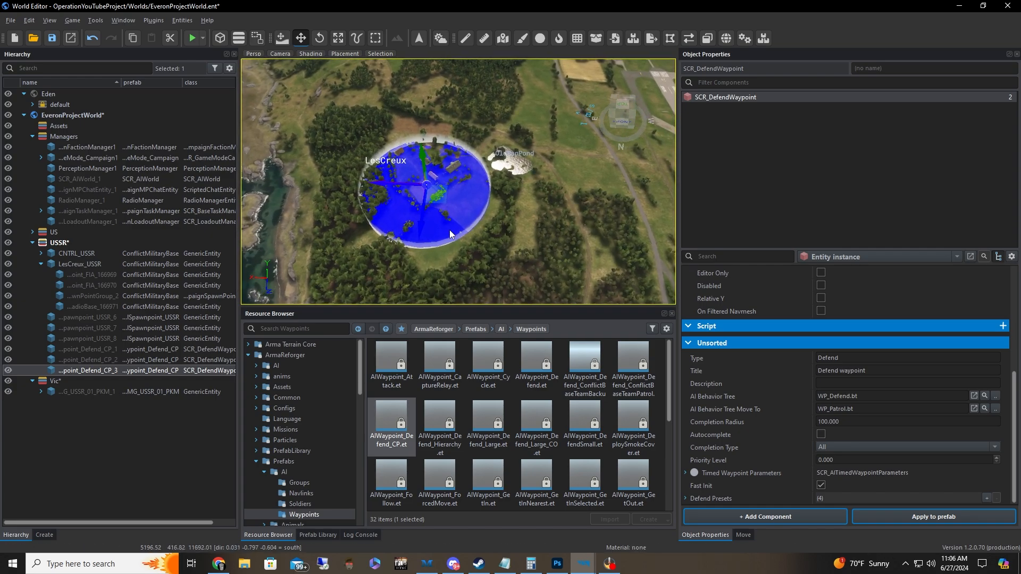
# Examine the defend waypoints' coverage and the terrain around LesCreux from several angles, with the first waypoint selected
pyautogui.moveTo(349, 219); pyautogui.dragTo(547, 228, button='right')
pyautogui.press('a')
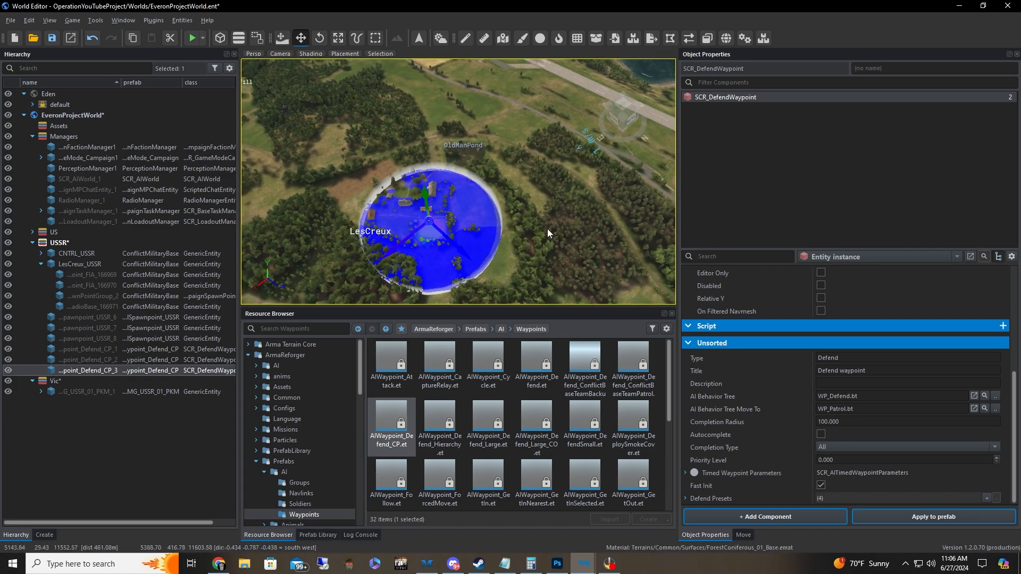
pyautogui.moveTo(488, 171); pyautogui.dragTo(504, 169, button='right')
pyautogui.press('a')
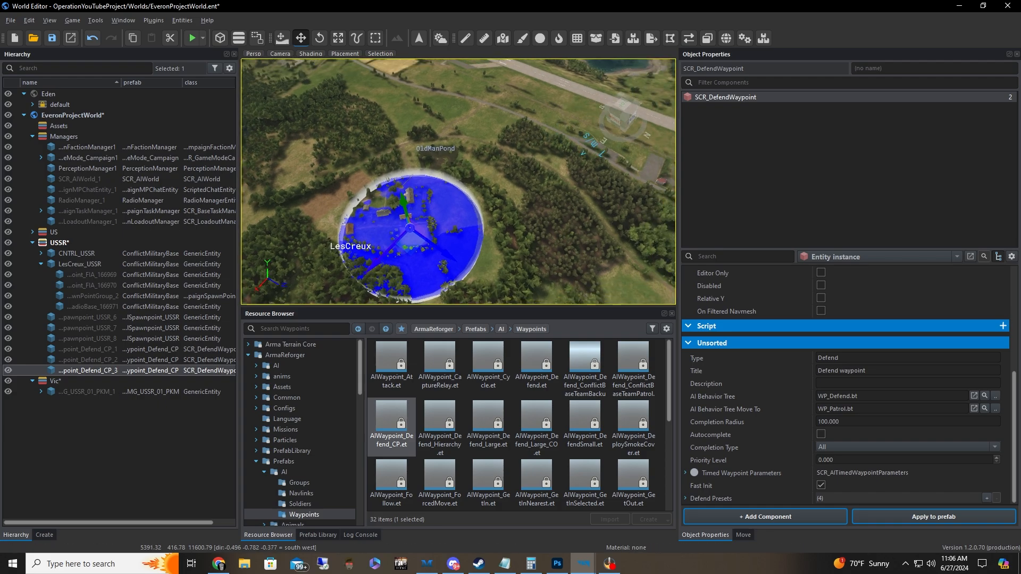
pyautogui.moveTo(448, 239); pyautogui.dragTo(478, 234, button='right')
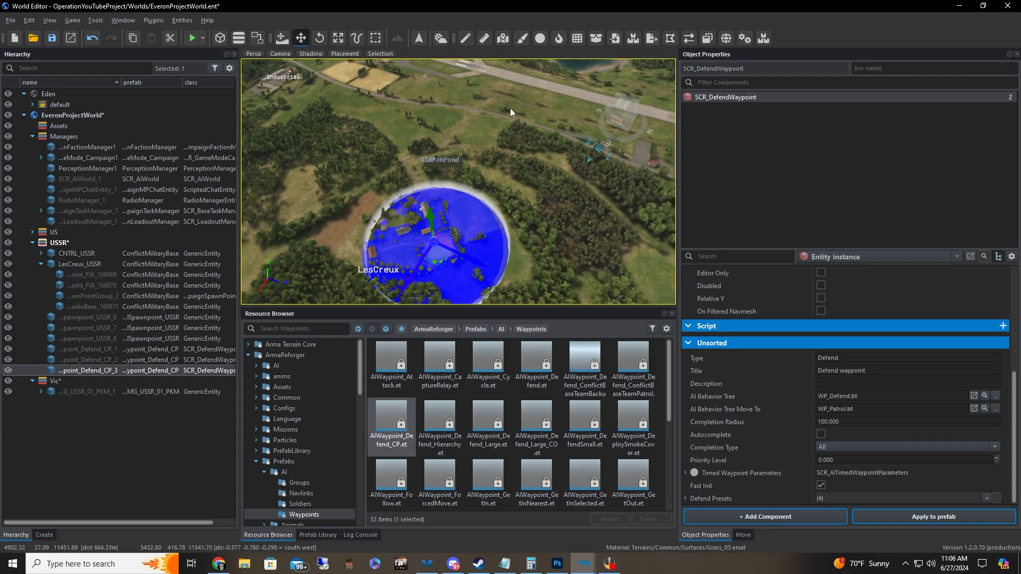
pyautogui.moveTo(514, 237); pyautogui.dragTo(473, 250, button='right')
pyautogui.press('d')
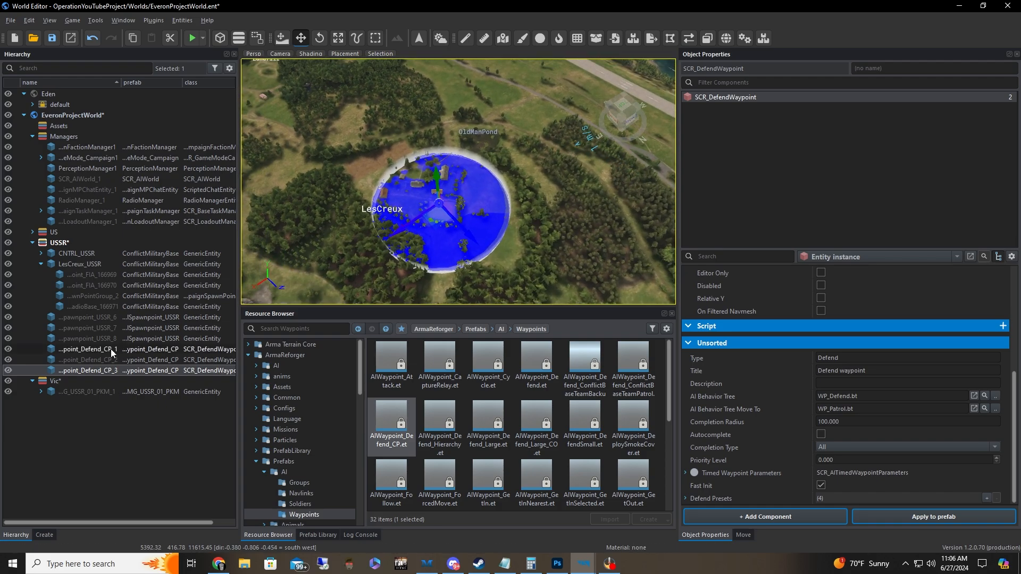
pyautogui.doubleClick(112, 350)
pyautogui.moveTo(545, 139); pyautogui.dragTo(432, 167, button='right')
pyautogui.press('d')
pyautogui.press('s')
pyautogui.moveTo(445, 261); pyautogui.dragTo(500, 248, button='right')
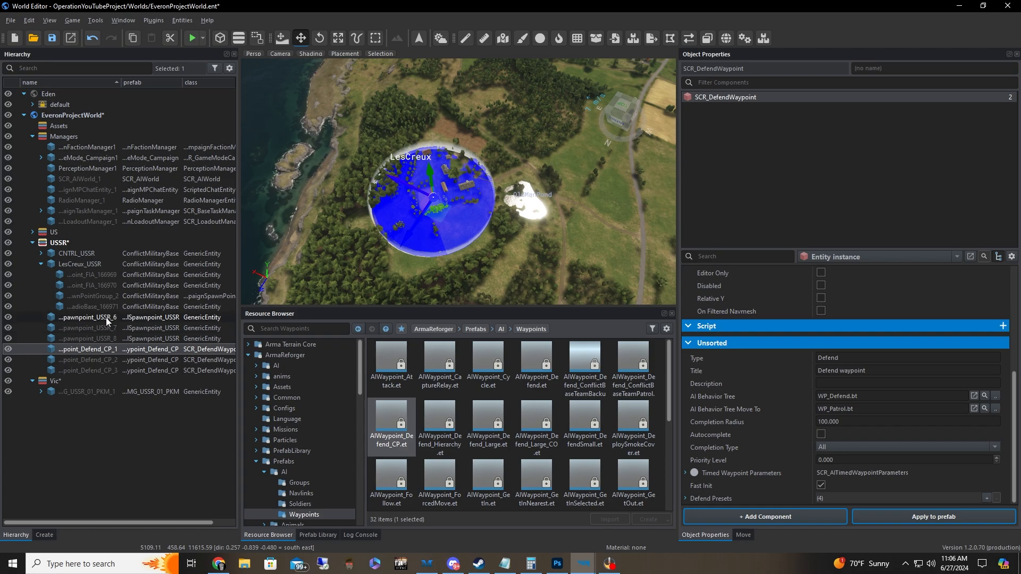
# Nest each of the three AIWaypoint_Defend_CP waypoints under its own USSR patrol spawnpoint: 6, 7 and 8
pyautogui.click(107, 350)
pyautogui.moveTo(100, 352)
pyautogui.mouseDown()
pyautogui.moveTo(95, 320)
pyautogui.moveTo(107, 349)
pyautogui.moveTo(96, 339)
pyautogui.mouseUp()
pyautogui.click(101, 351)
pyautogui.click(110, 351)
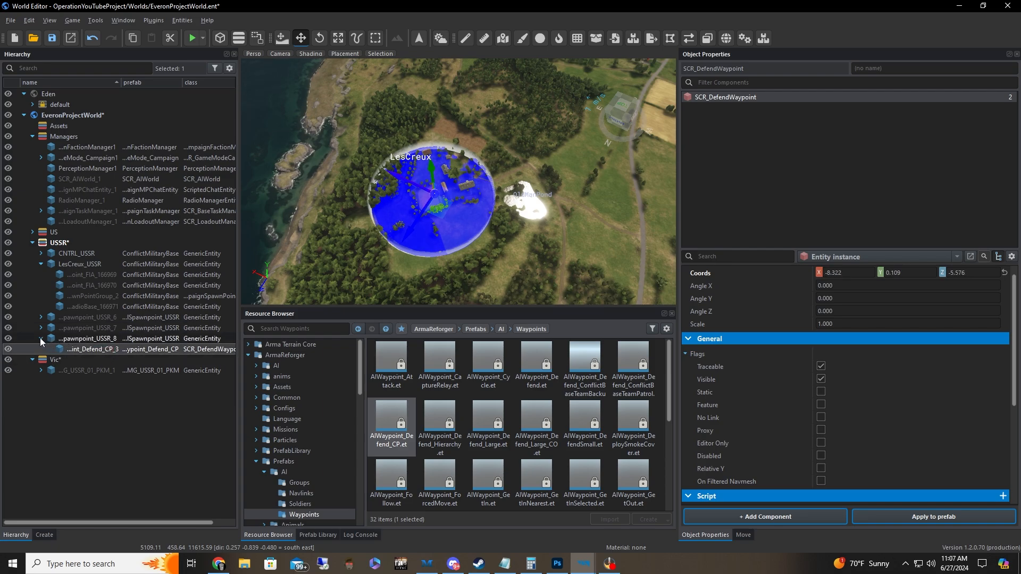
# Review the USSR patrol spawnpoints 6, 7 and 8, and open the SCR_AmbientPatrolSpawnPointComponent settings of spawnpoint 6
pyautogui.click(95, 330)
pyautogui.click(94, 318)
pyautogui.click(94, 339)
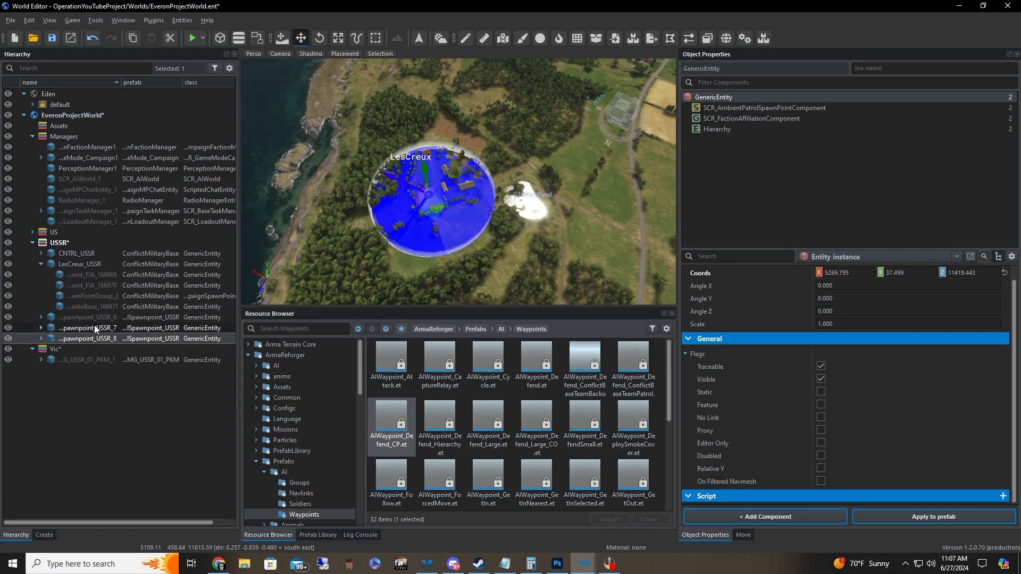
pyautogui.click(94, 325)
pyautogui.click(96, 318)
pyautogui.scroll(5, 452, 245)
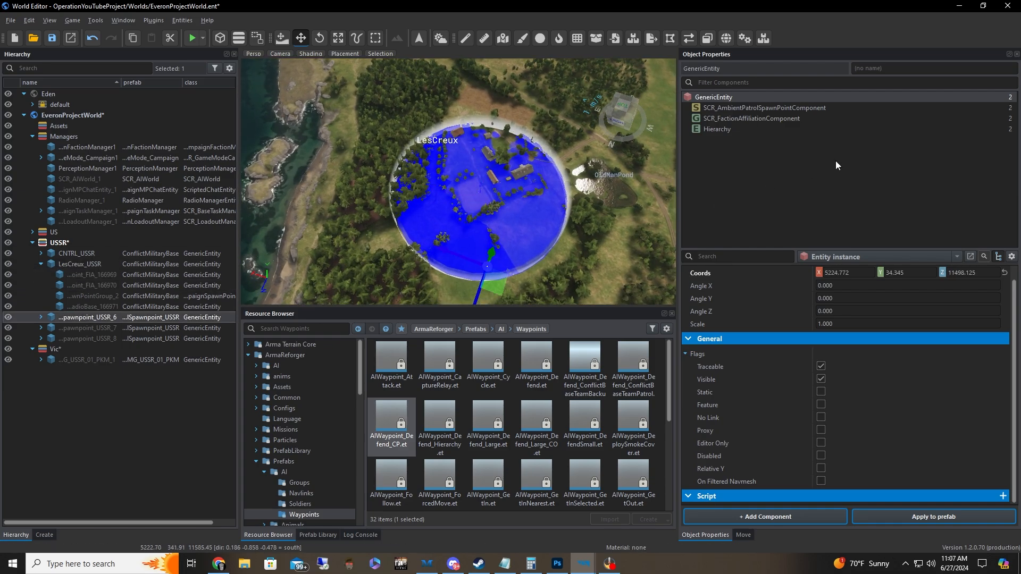
pyautogui.click(777, 109)
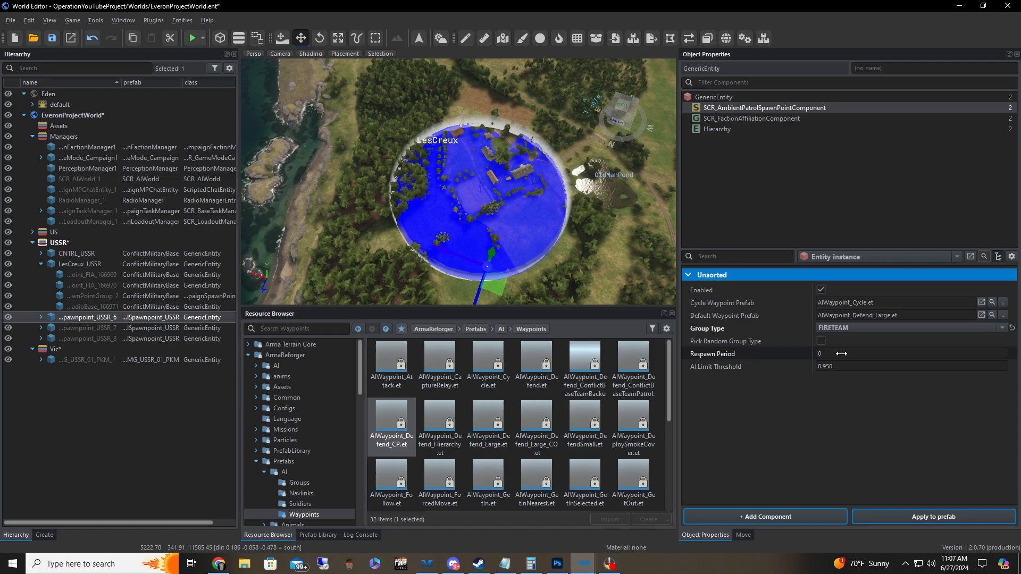
# Examine the position of patrol spawnpoint 6 and the terrain around LesCreux from several directions
pyautogui.moveTo(596, 213); pyautogui.dragTo(521, 219, button='right')
pyautogui.press('d')
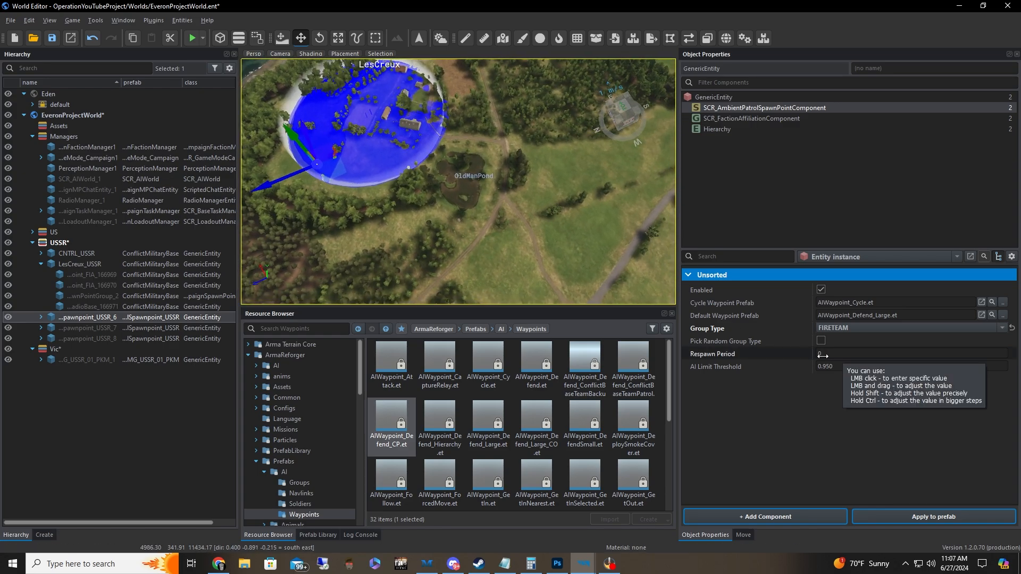
pyautogui.press('d')
pyautogui.moveTo(601, 234); pyautogui.dragTo(304, 151, button='right')
pyautogui.press('d')
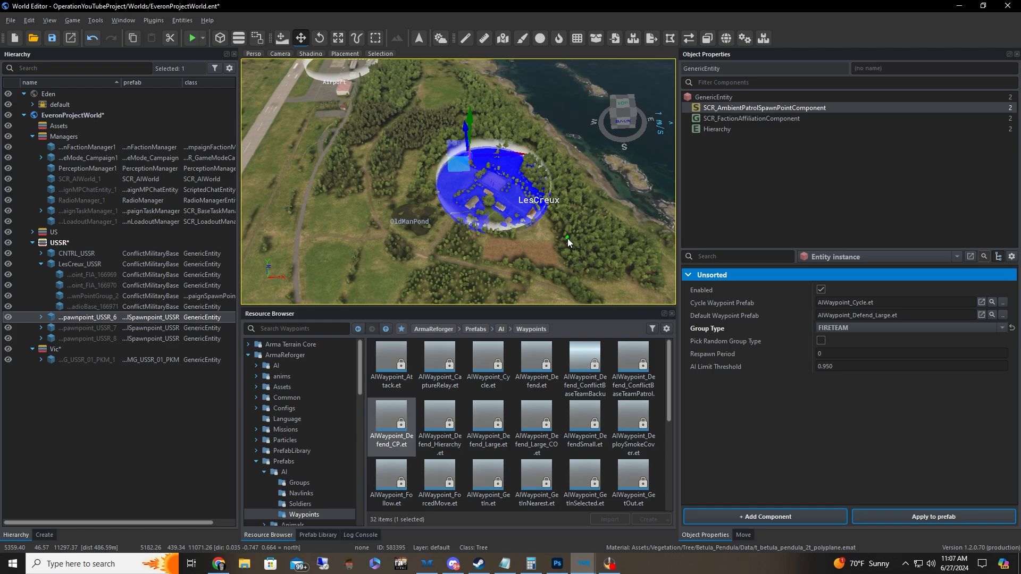
pyautogui.press('d')
pyautogui.moveTo(567, 238); pyautogui.dragTo(471, 136, button='right')
pyautogui.press('d')
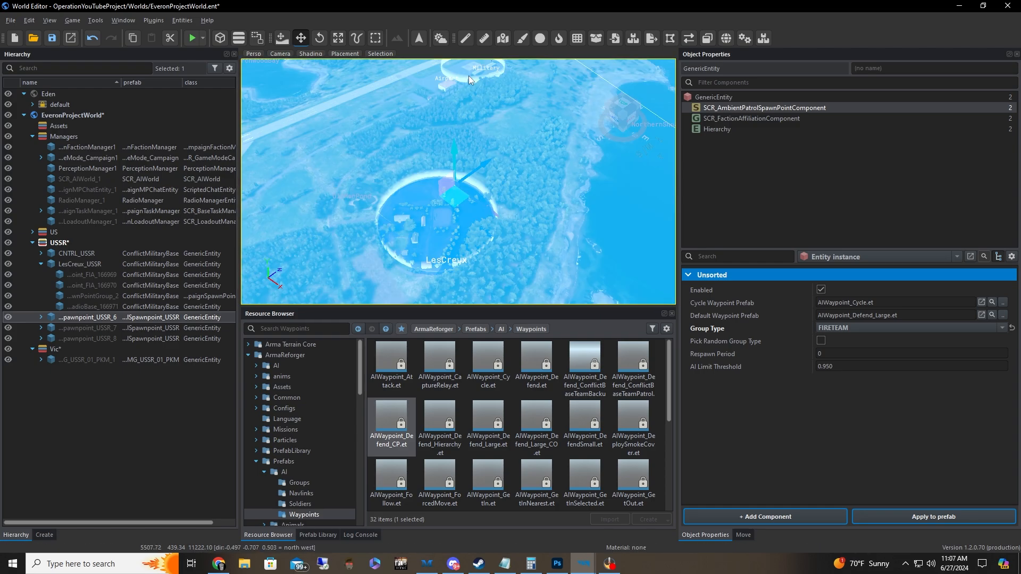
pyautogui.moveTo(649, 219); pyautogui.dragTo(535, 228, button='right')
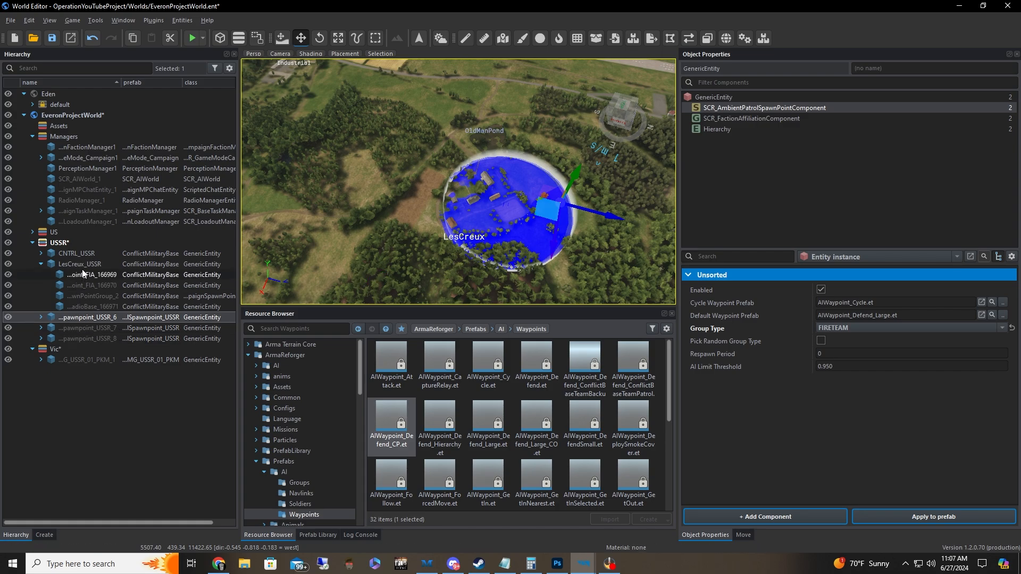
# Nest the three USSR patrol spawnpoints 6, 7 and 8 together under the LesCreux_USSR base
pyautogui.click(79, 328)
pyautogui.click(78, 340)
pyautogui.click(86, 321)
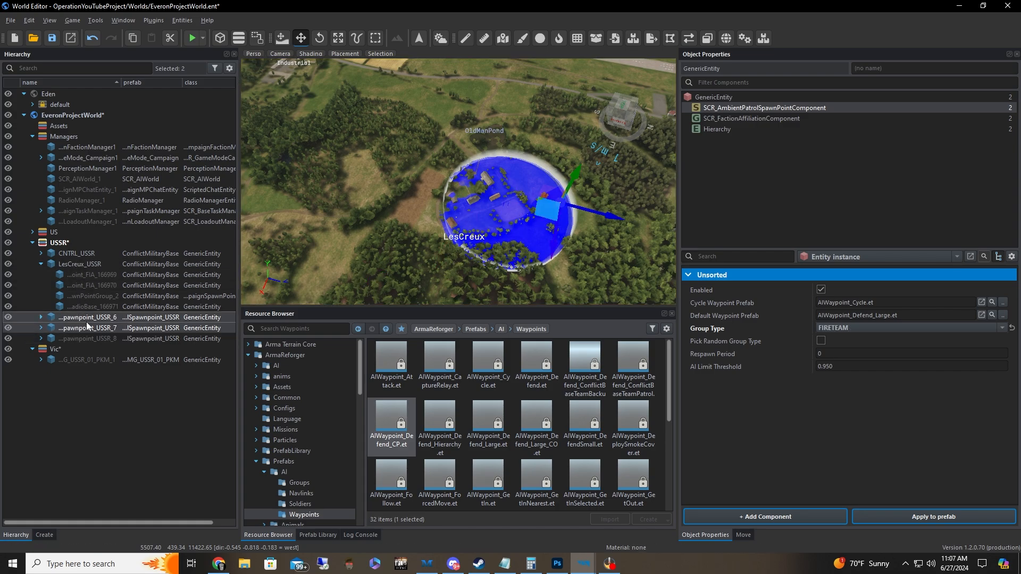
pyautogui.click(78, 342)
pyautogui.doubleClick(86, 320)
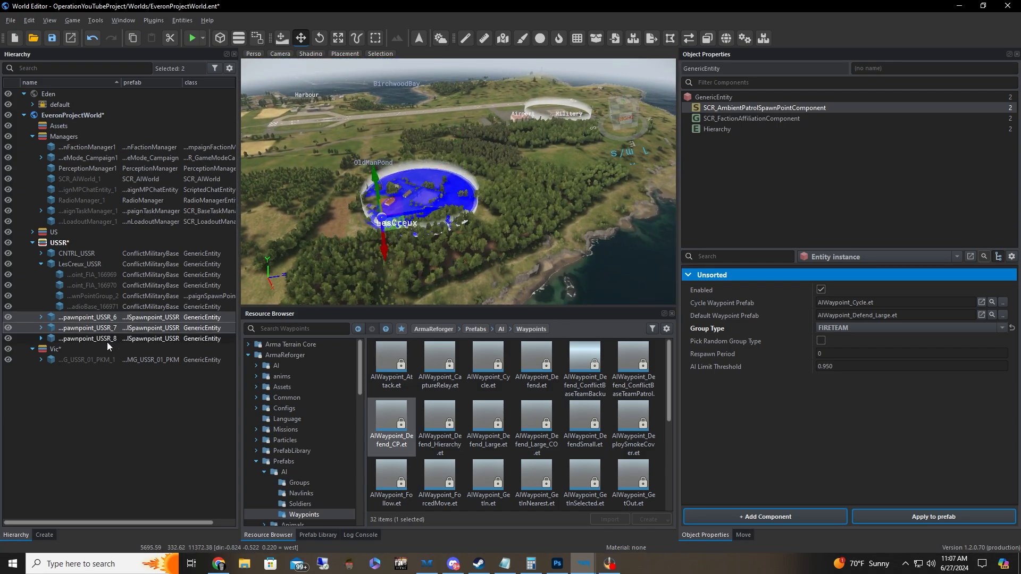
pyautogui.keyDown('ctrl'); pyautogui.click(107, 342); pyautogui.keyUp('ctrl')
pyautogui.moveTo(107, 343); pyautogui.dragTo(93, 266)
pyautogui.press('d')
pyautogui.moveTo(384, 245); pyautogui.dragTo(319, 256, button='right')
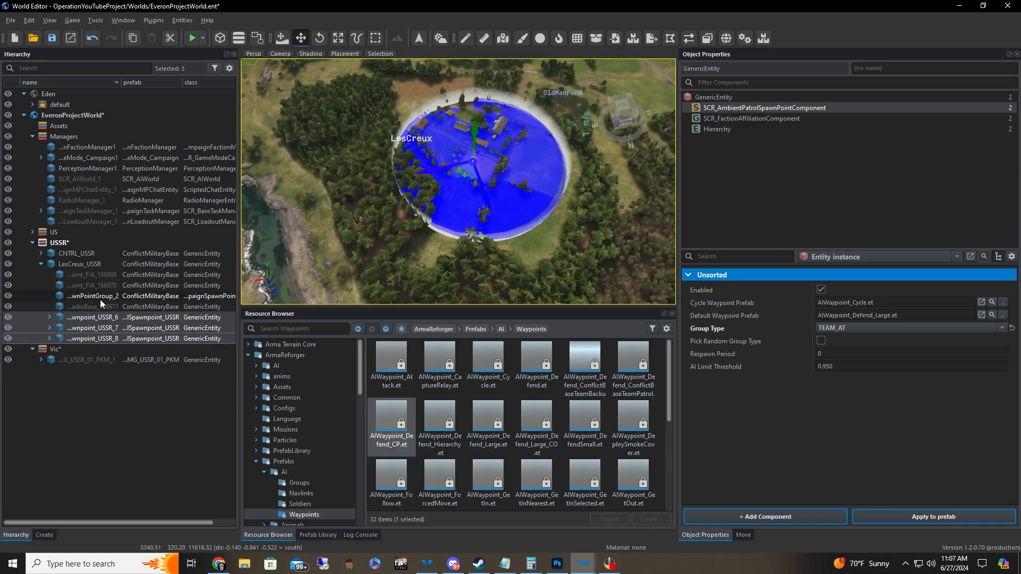
# Check the positions of the LesCreux_USSR base and its three nested patrol spawnpoints one by one
pyautogui.click(80, 264)
pyautogui.moveTo(478, 186); pyautogui.dragTo(505, 184, button='right')
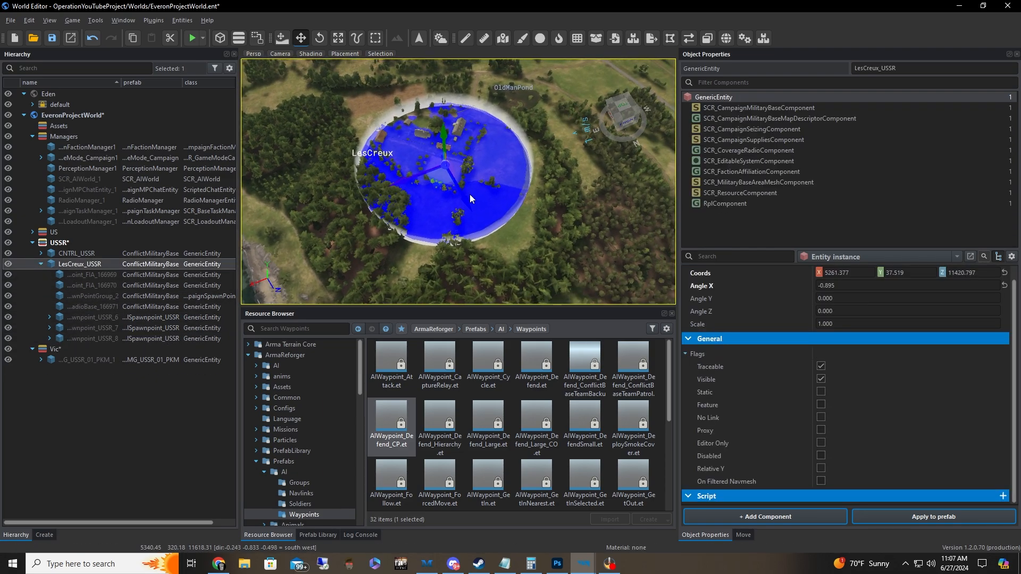
pyautogui.click(131, 338)
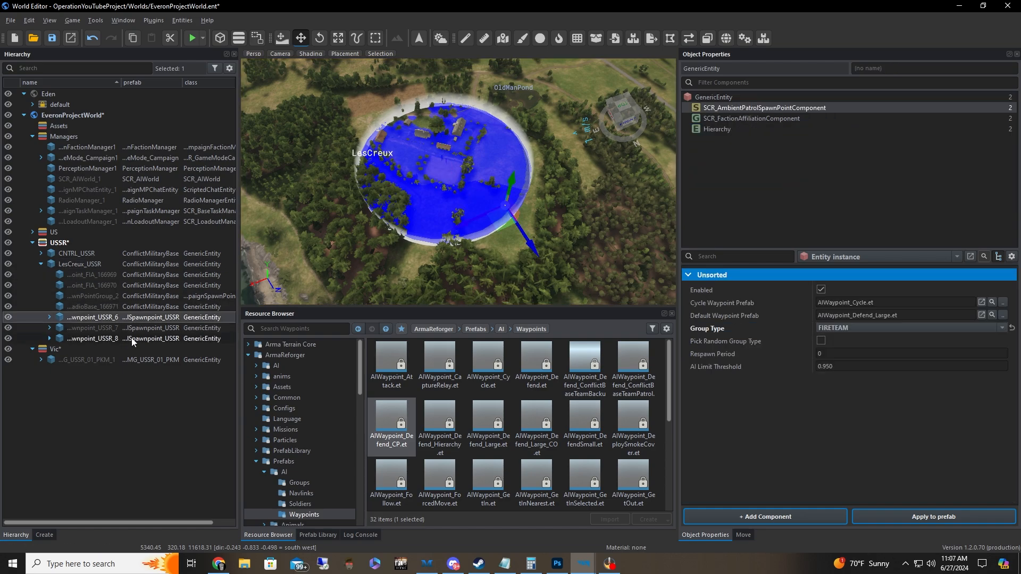
pyautogui.click(125, 318)
pyautogui.click(122, 329)
pyautogui.click(120, 339)
pyautogui.click(119, 320)
pyautogui.click(117, 329)
pyautogui.click(114, 339)
pyautogui.click(117, 318)
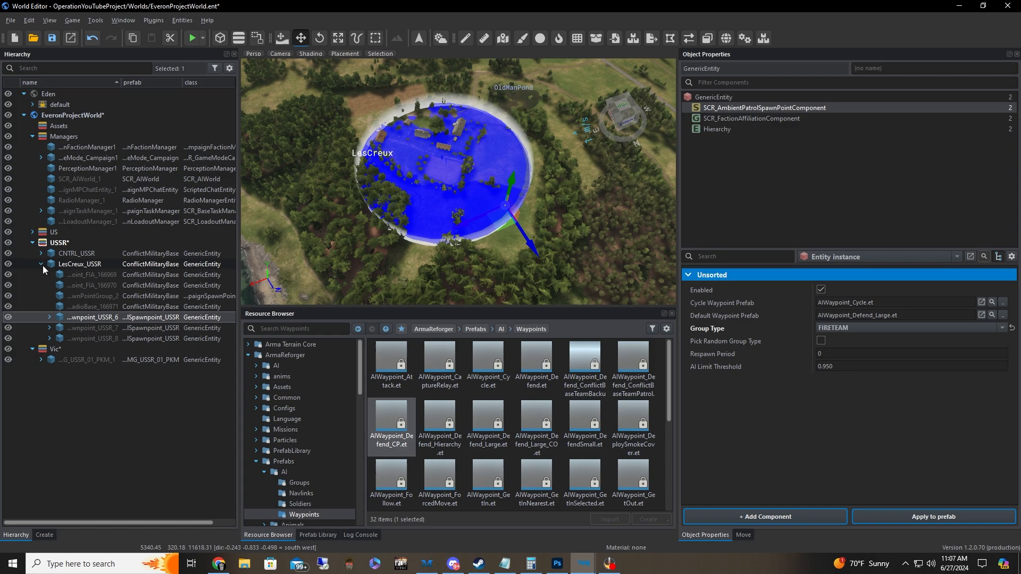
# Survey the wider area around the LesCreux_USSR base, including the landfill and the coastline
pyautogui.press('s')
pyautogui.moveTo(342, 246); pyautogui.dragTo(498, 224, button='right')
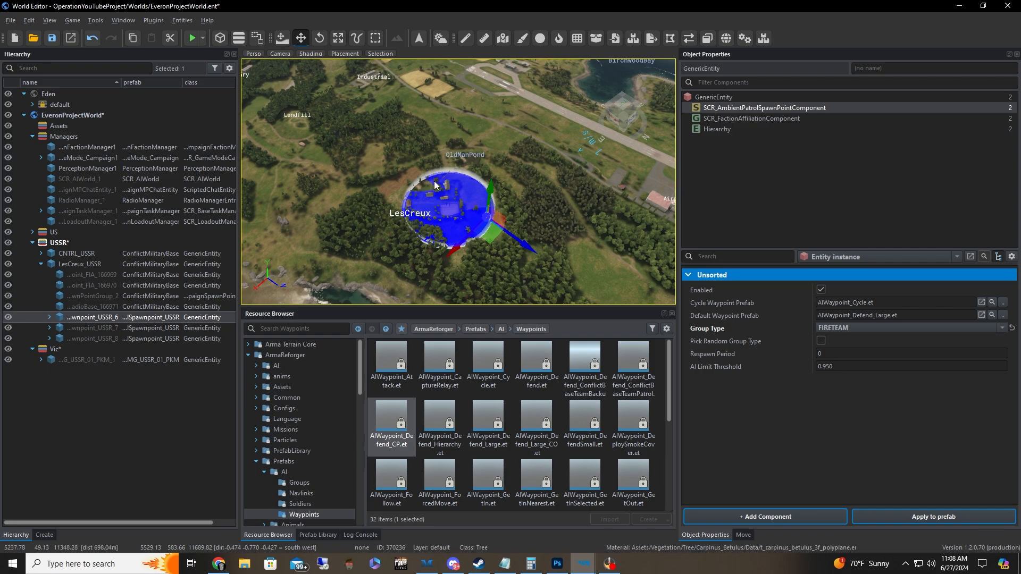
pyautogui.press('w')
pyautogui.moveTo(402, 175); pyautogui.dragTo(425, 185, button='right')
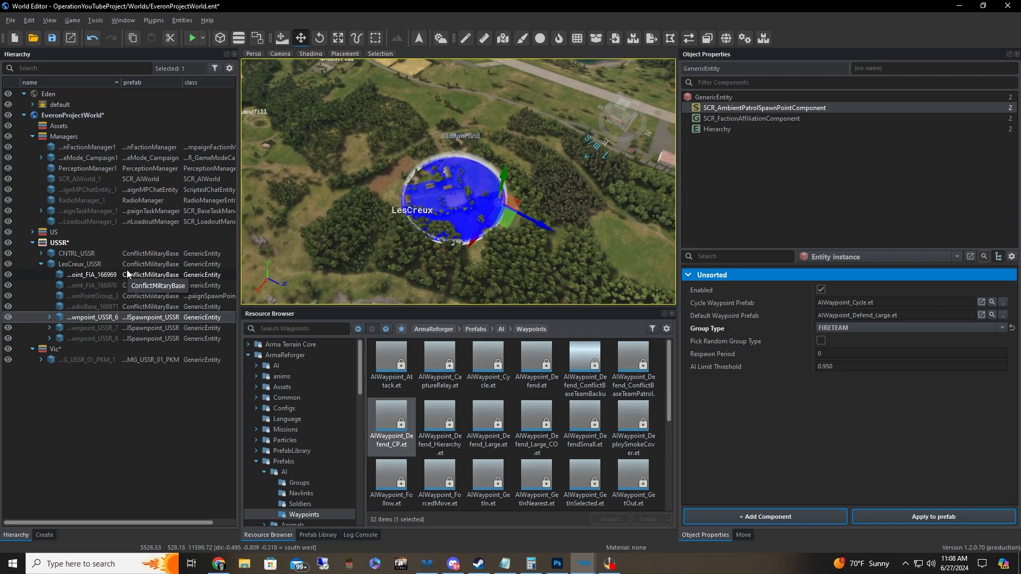
pyautogui.doubleClick(101, 267)
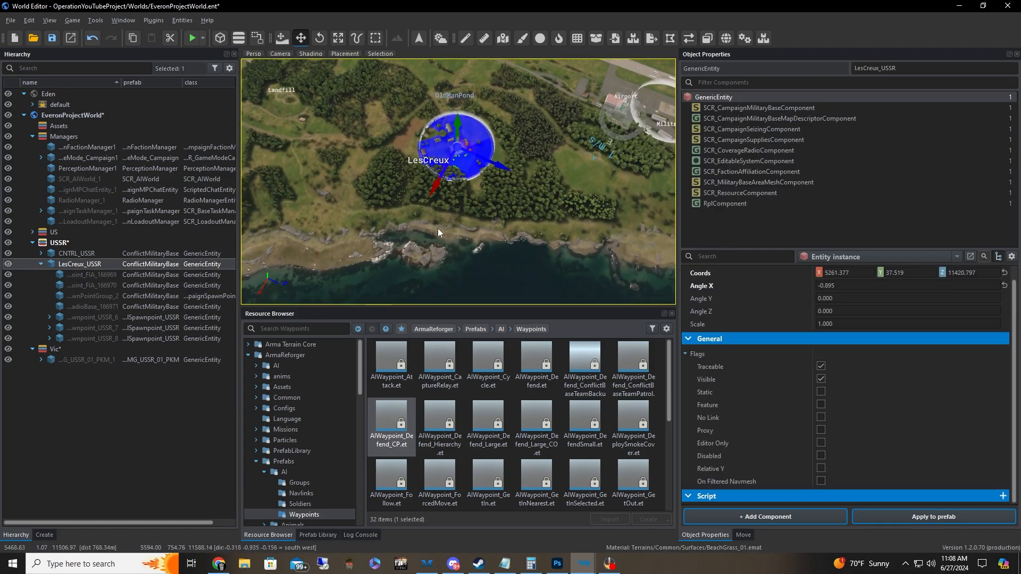
pyautogui.moveTo(371, 133); pyautogui.dragTo(371, 109, button='right')
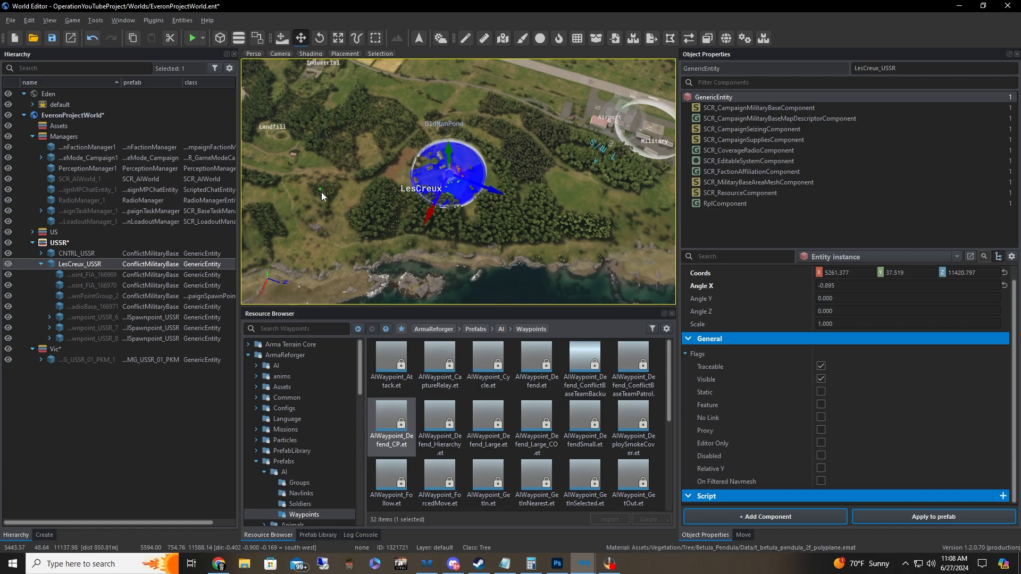
pyautogui.moveTo(353, 169); pyautogui.dragTo(361, 191, button='right')
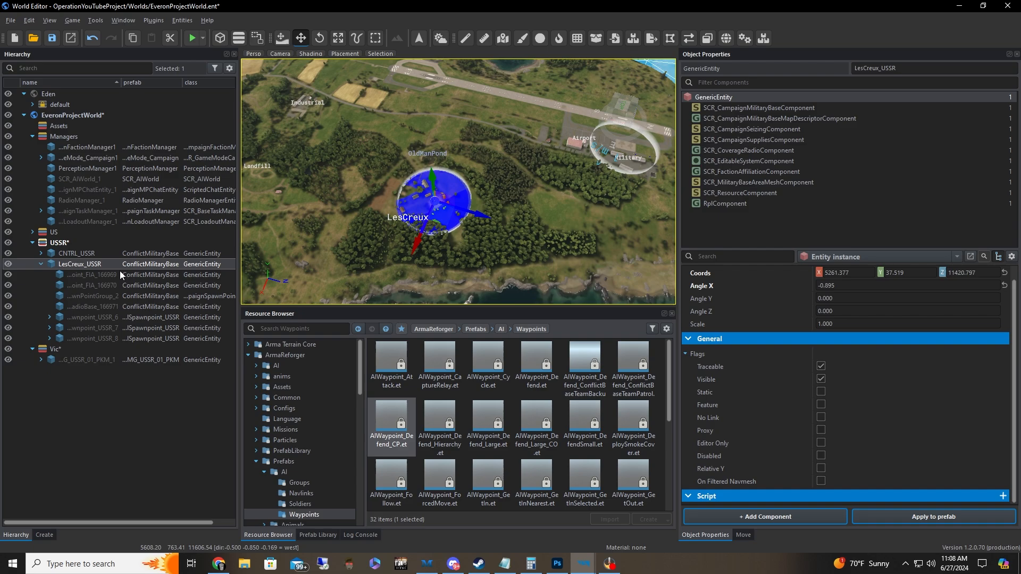
# Search the prefabs for "amb" and place an AmbientPatrolSpawnpoint_USSR on the open ground outside LesCreux, near the coast
pyautogui.click(316, 330)
pyautogui.write('amb')
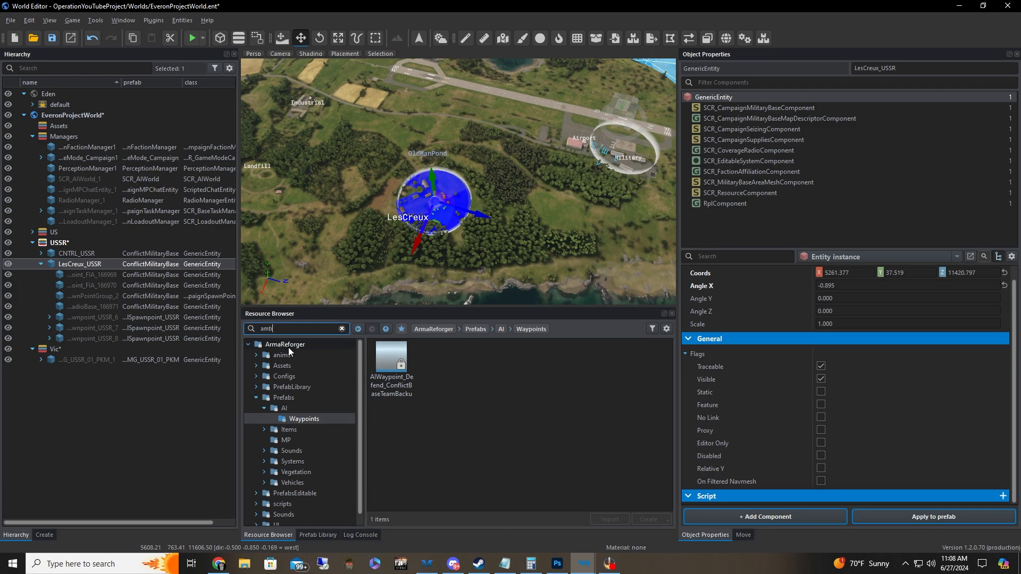
pyautogui.click(284, 398)
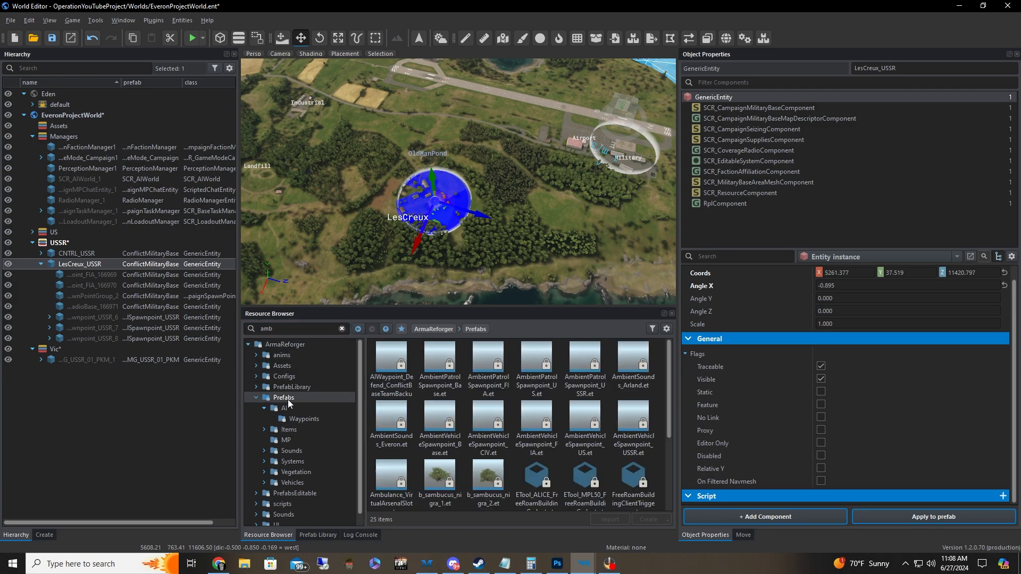
pyautogui.click(576, 369)
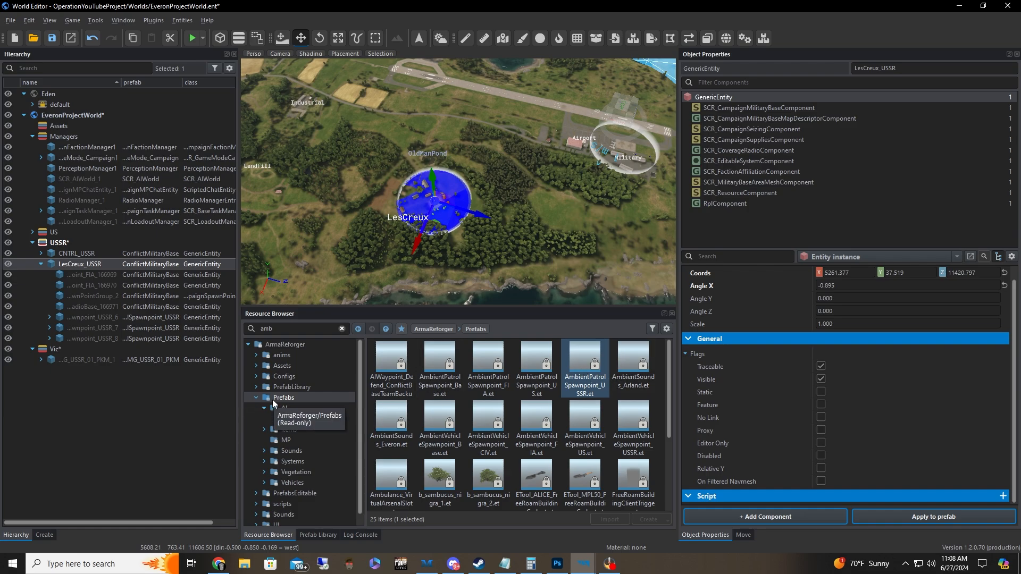
pyautogui.press('a')
pyautogui.moveTo(547, 260)
pyautogui.mouseDown(button='right')
pyautogui.moveTo(553, 268)
pyautogui.moveTo(543, 270)
pyautogui.mouseUp(button='right')
pyautogui.press('w')
pyautogui.moveTo(588, 364); pyautogui.dragTo(464, 253)
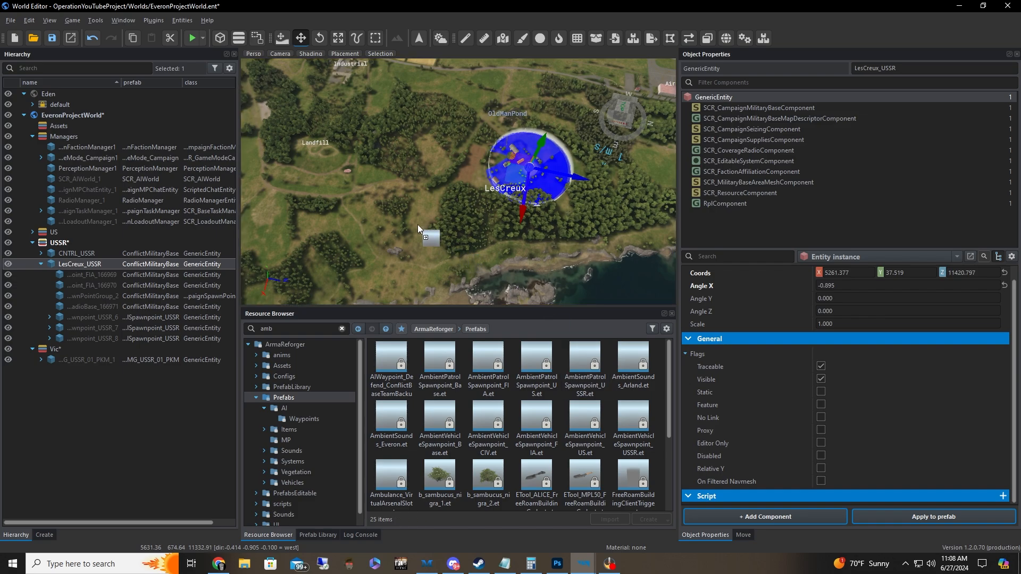
pyautogui.moveTo(417, 225); pyautogui.dragTo(417, 225)
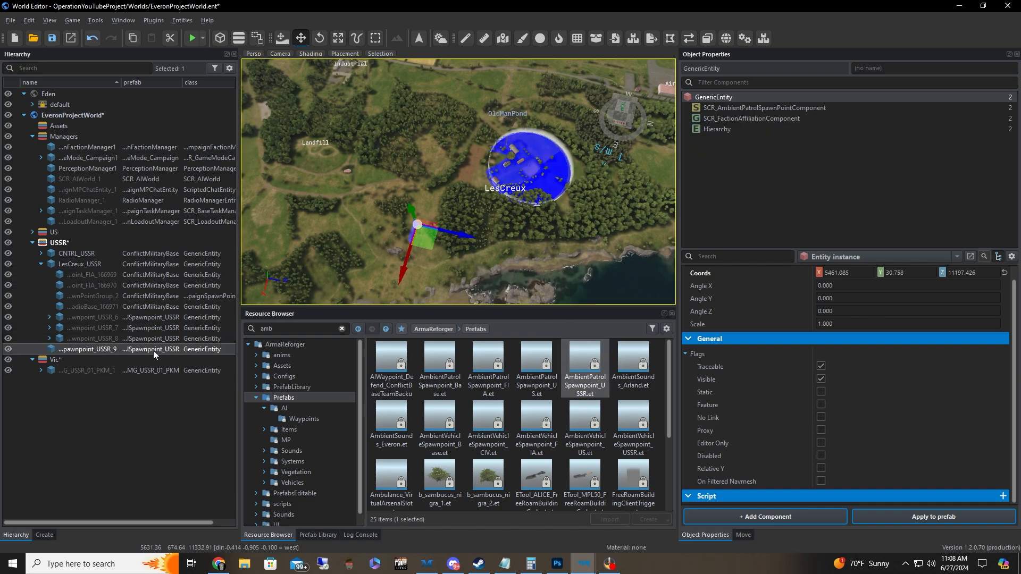
# Set the Group Type of the new spawnpoint's SCR_AmbientPatrolSpawnPointComponent to FIRETEAM
pyautogui.click(813, 108)
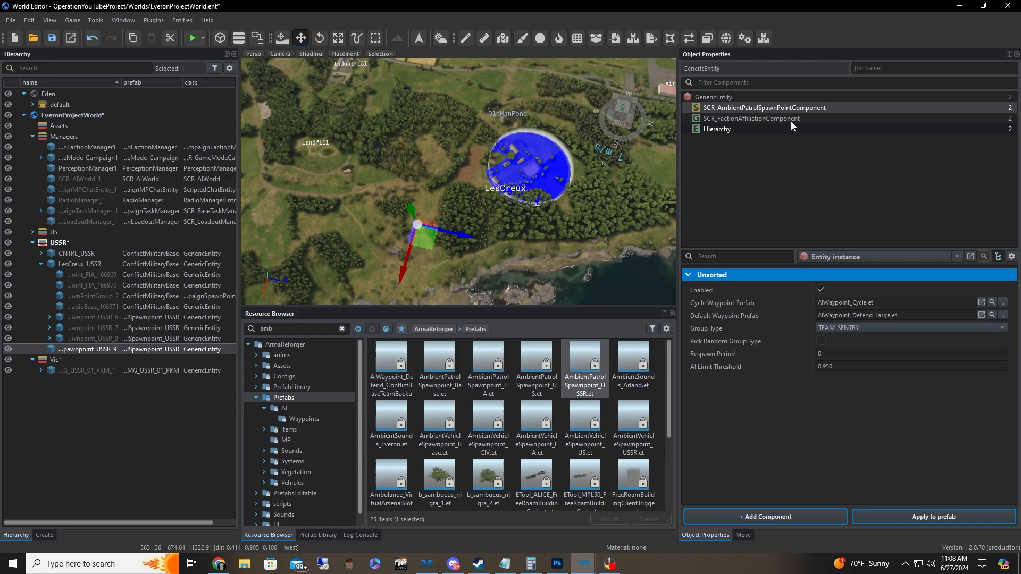
pyautogui.click(850, 326)
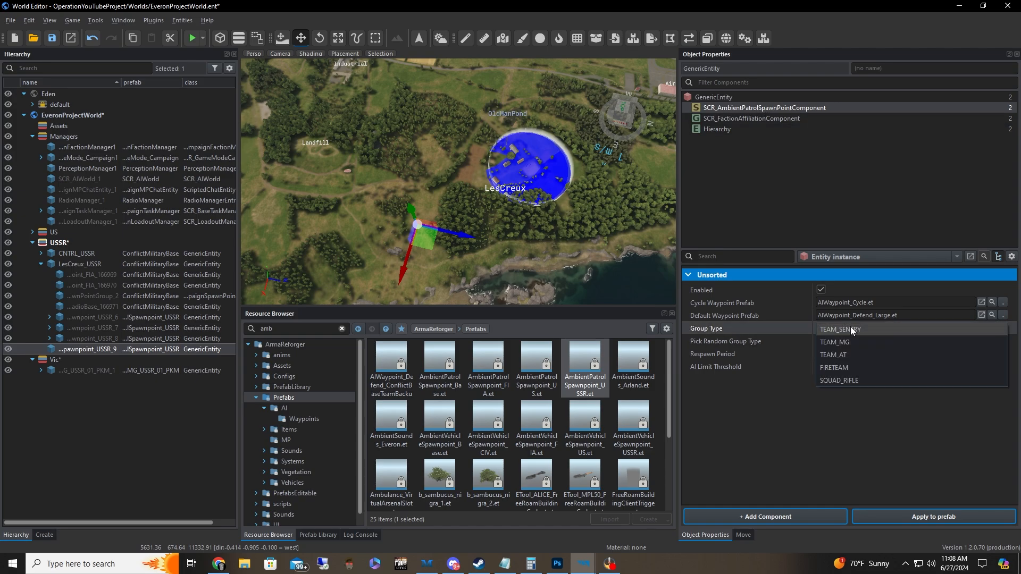
pyautogui.click(856, 369)
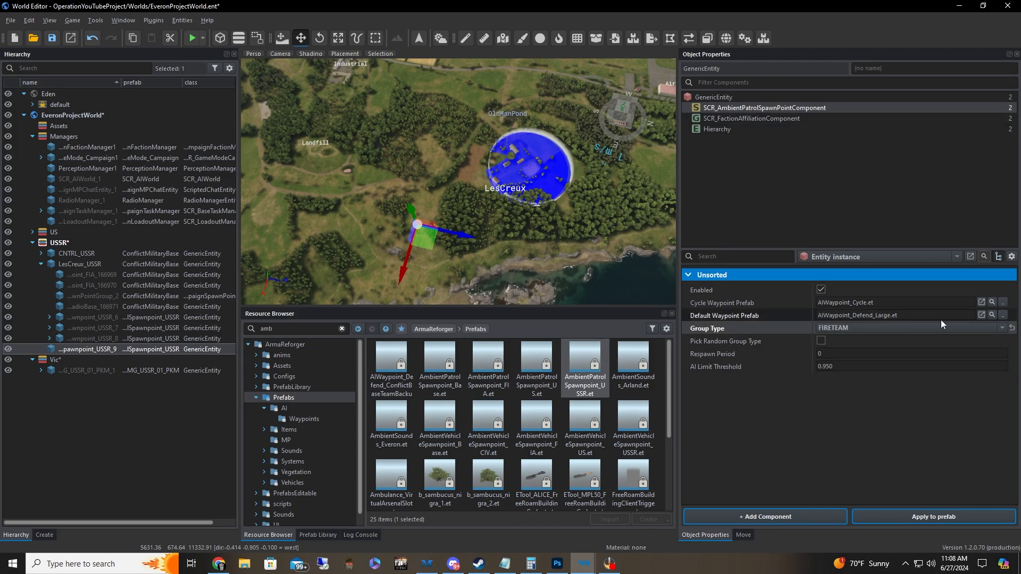
# Locate the Default Waypoint Prefab's folder, look through the waypoint prefabs and search them for "aiwaypoint_pa"
pyautogui.click(994, 316)
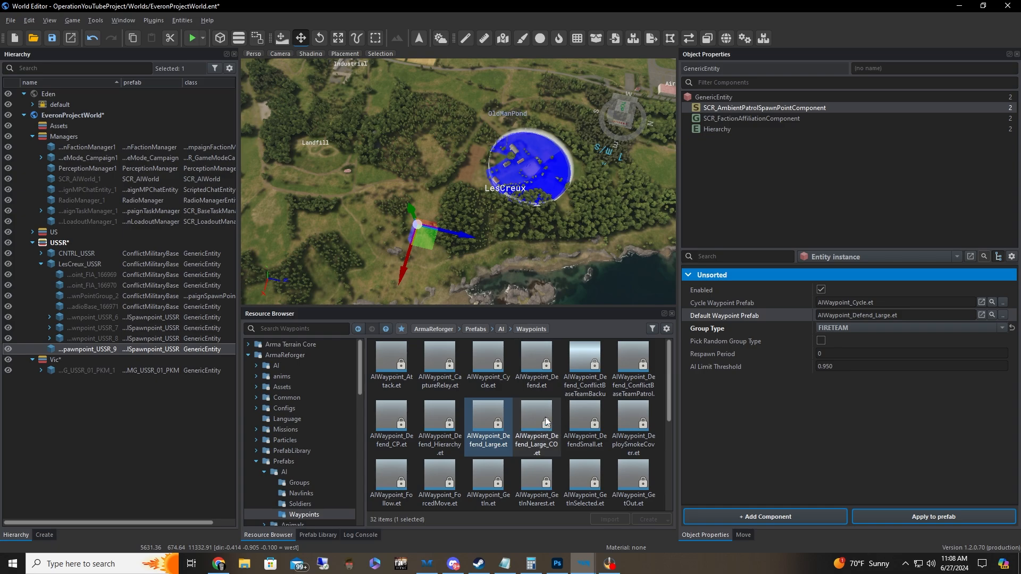
pyautogui.scroll(-3, 546, 423)
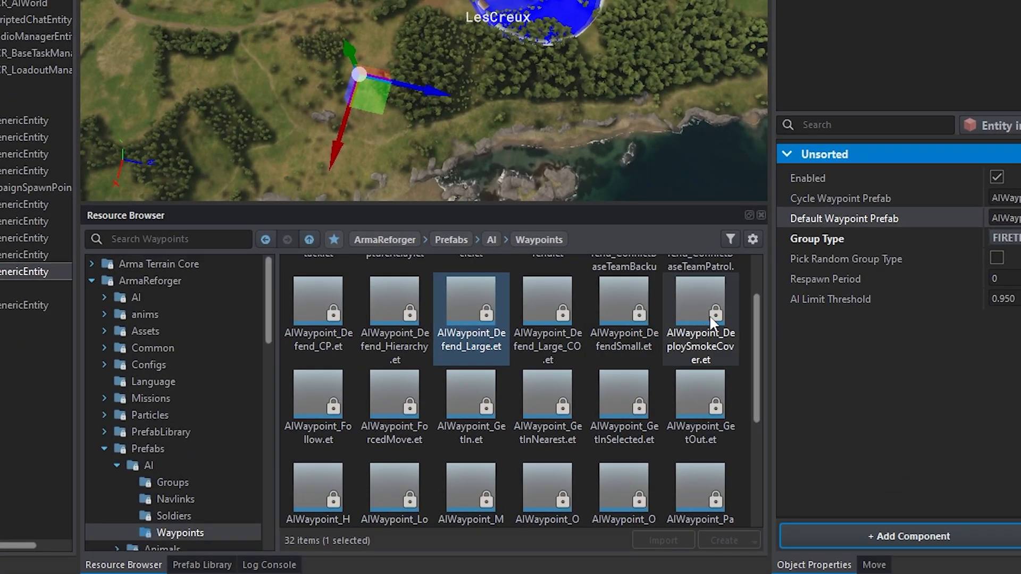
pyautogui.scroll(-2, 702, 425)
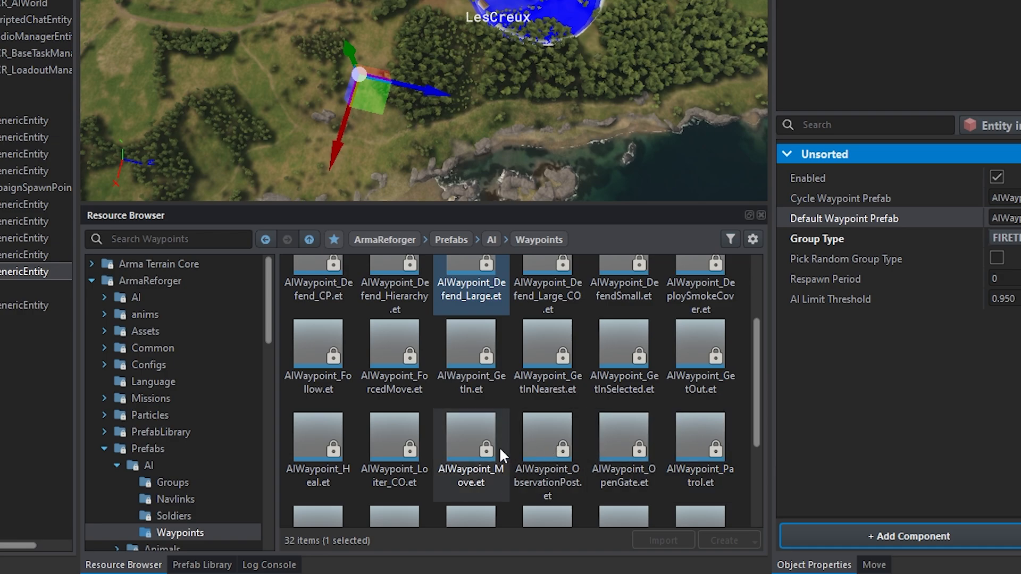
pyautogui.click(151, 235)
pyautogui.write('aiwa')
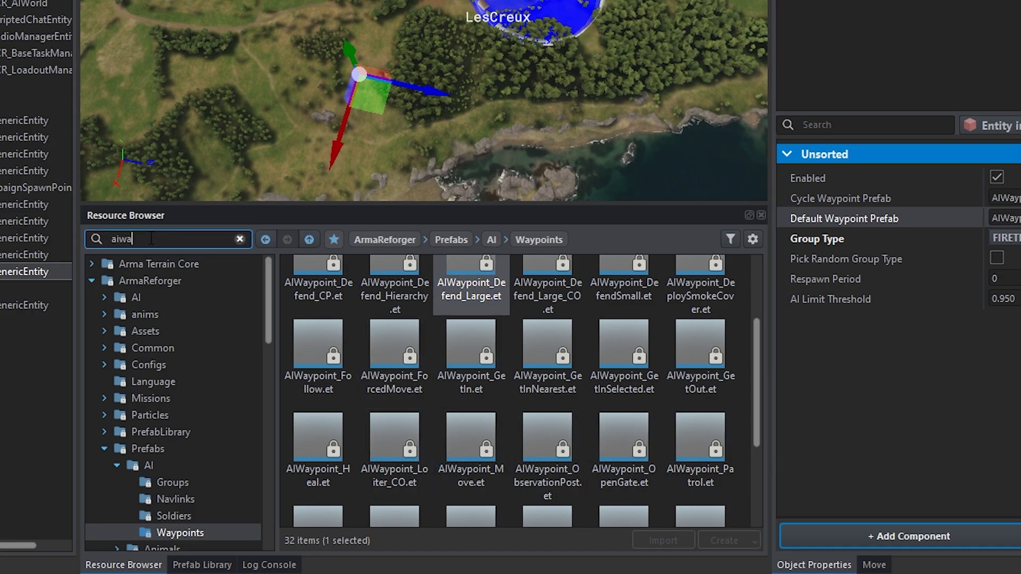
pyautogui.write('ypoing_')
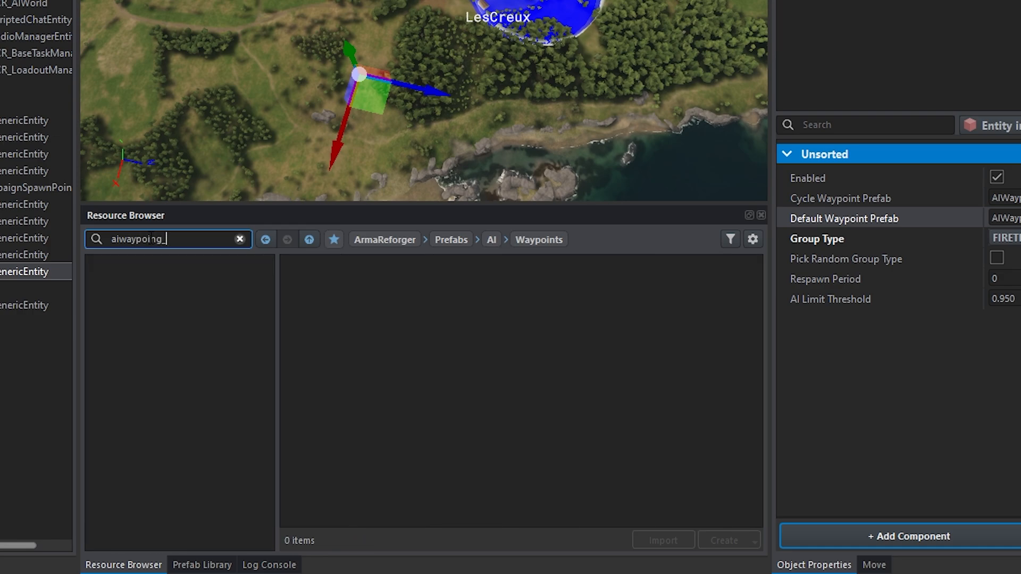
pyautogui.press('BackSpace')
pyautogui.press('BackSpace')
pyautogui.press('BackSpace')
pyautogui.press('BackSpace')
pyautogui.press('BackSpace')
pyautogui.press('BackSpace')
pyautogui.press('BackSpace')
pyautogui.press('BackSpace')
pyautogui.press('BackSpace')
pyautogui.press('BackSpace')
pyautogui.write('a')
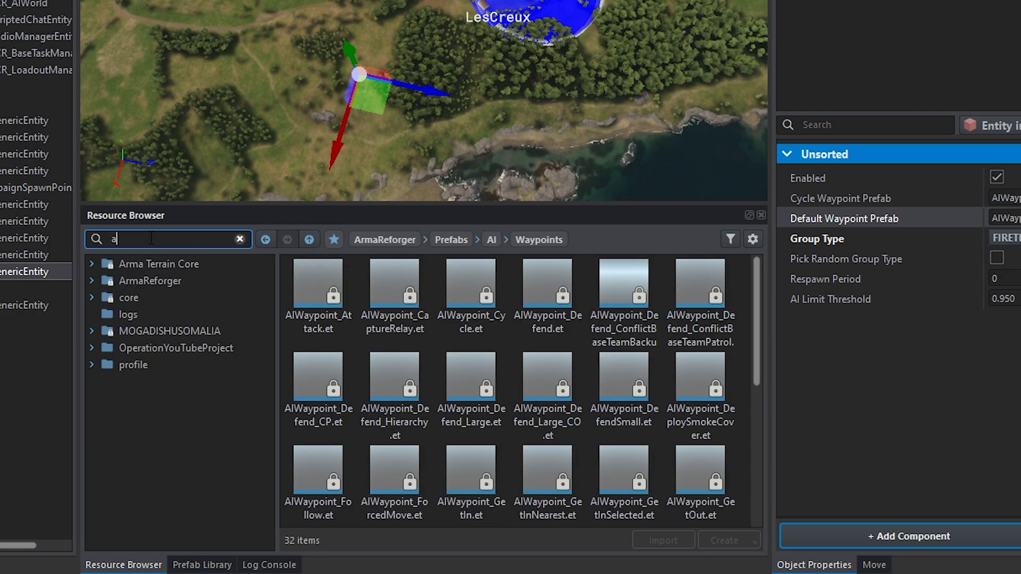
pyautogui.write('iwaypoint')
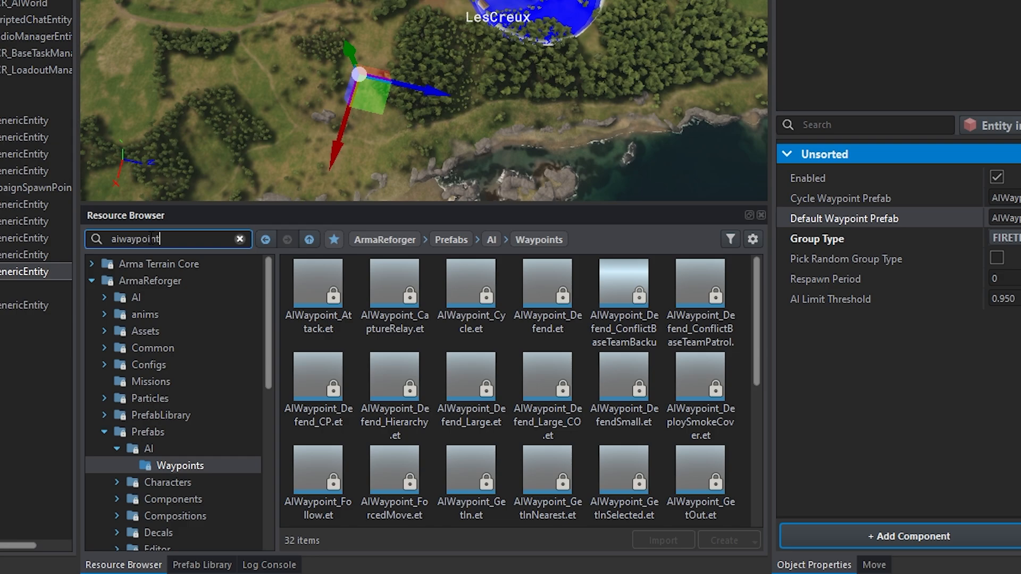
pyautogui.write('_pa')
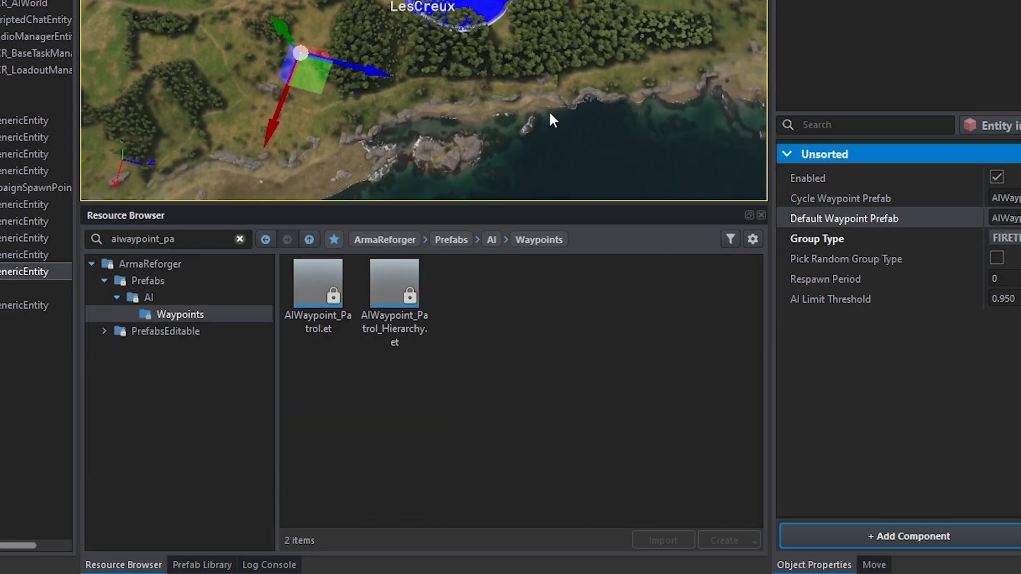
# Place an AIWaypoint_Patrol and an AIWaypoint_Patrol_Hierarchy side by side on the open ground between the new spawnpoint and the coast
pyautogui.click(396, 292)
pyautogui.click(338, 303)
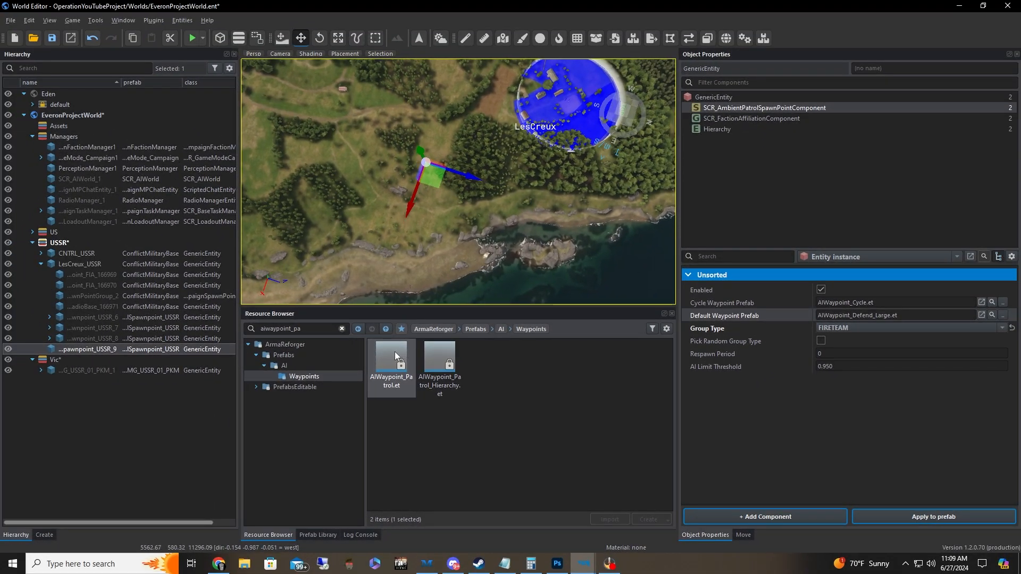
pyautogui.moveTo(395, 352); pyautogui.dragTo(371, 213)
pyautogui.moveTo(435, 348); pyautogui.dragTo(422, 212)
# Compare the AIWaypoint_Patrol with the AIWaypoint_Patrol_Hierarchy, examining the title, completion settings and components of each
pyautogui.click(148, 360)
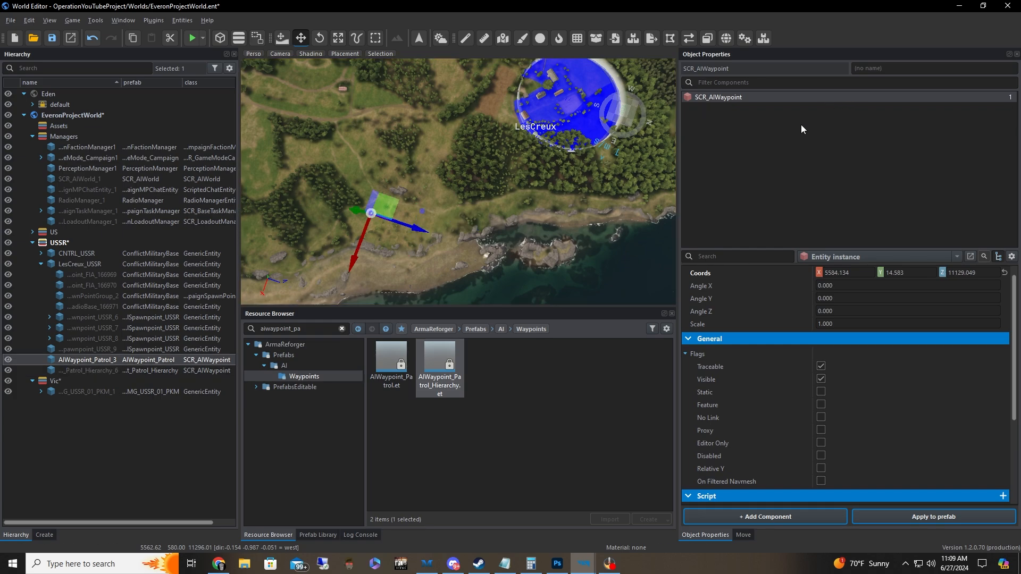
pyautogui.scroll(-1, 861, 367)
pyautogui.scroll(-3, 866, 353)
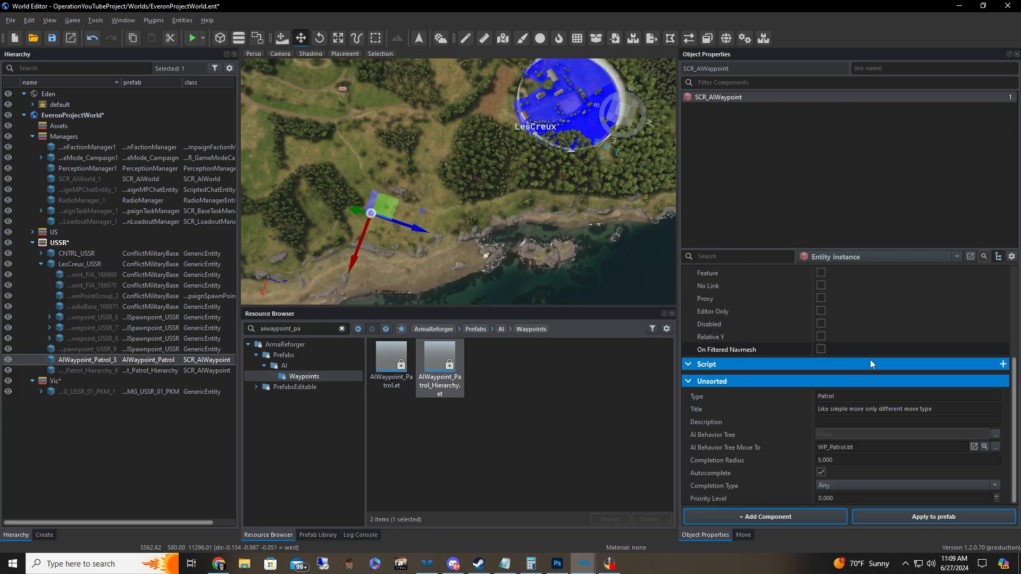
pyautogui.moveTo(818, 409); pyautogui.dragTo(944, 416)
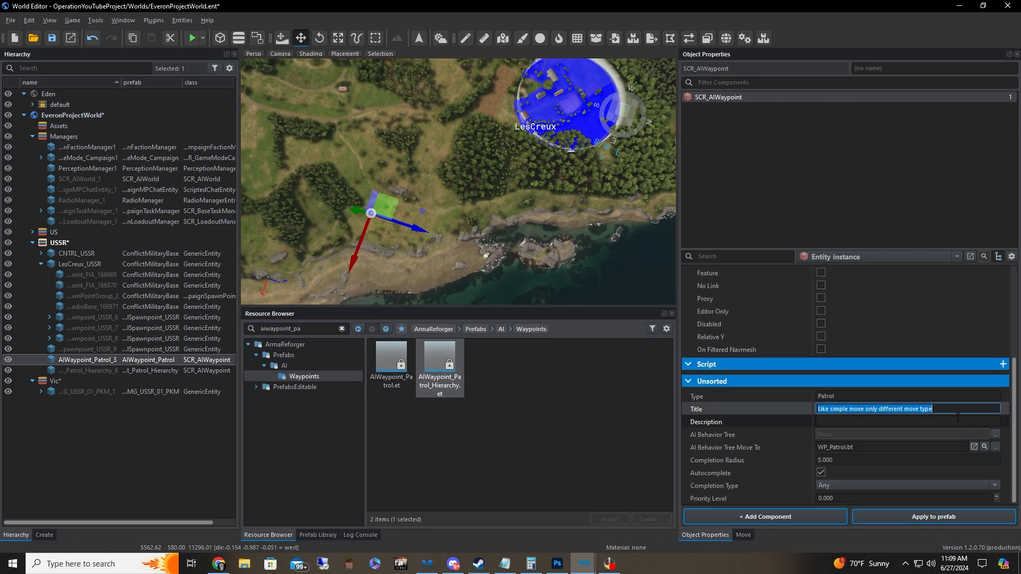
pyautogui.click(948, 411)
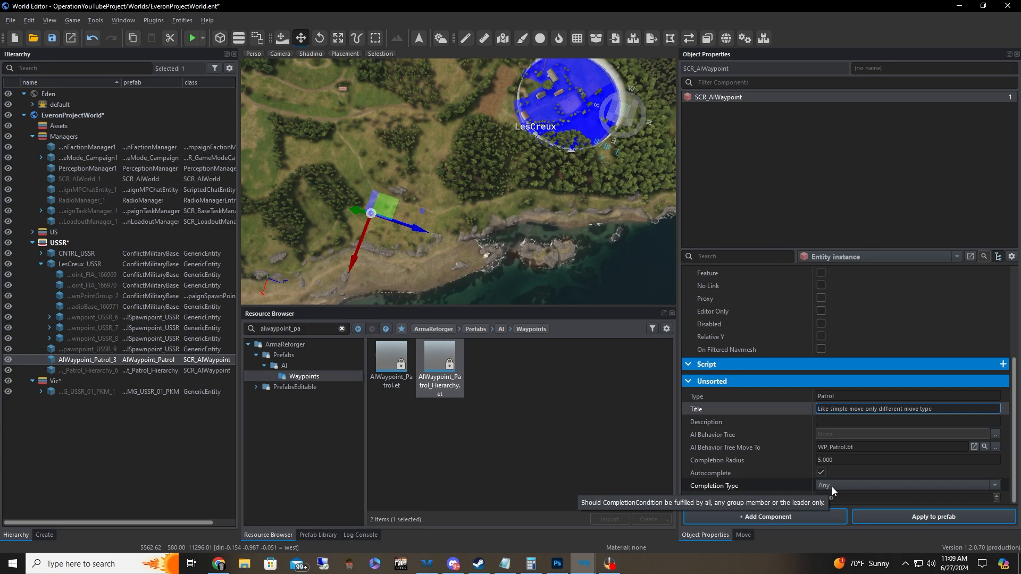
pyautogui.click(110, 375)
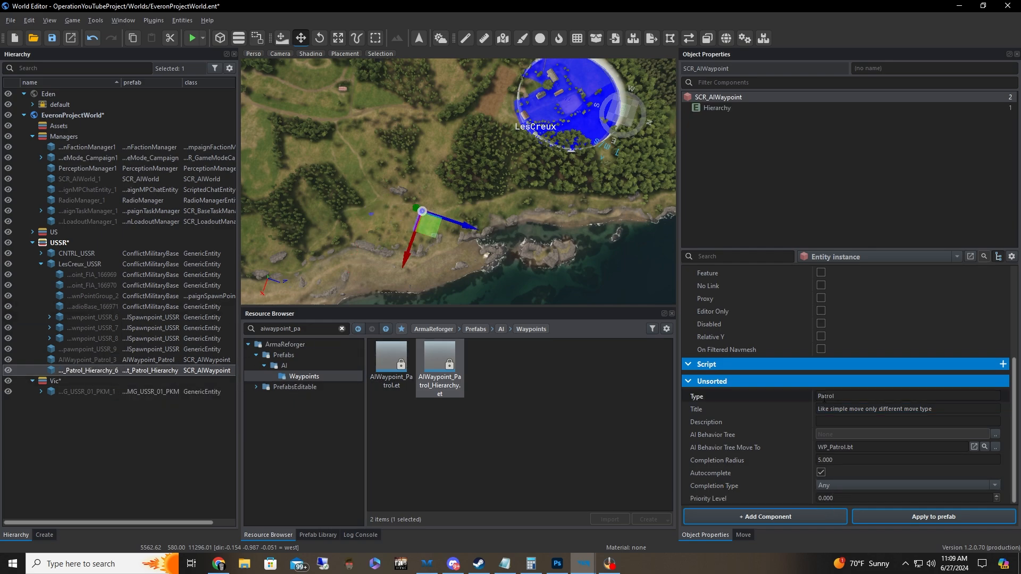
pyautogui.scroll(3, 871, 327)
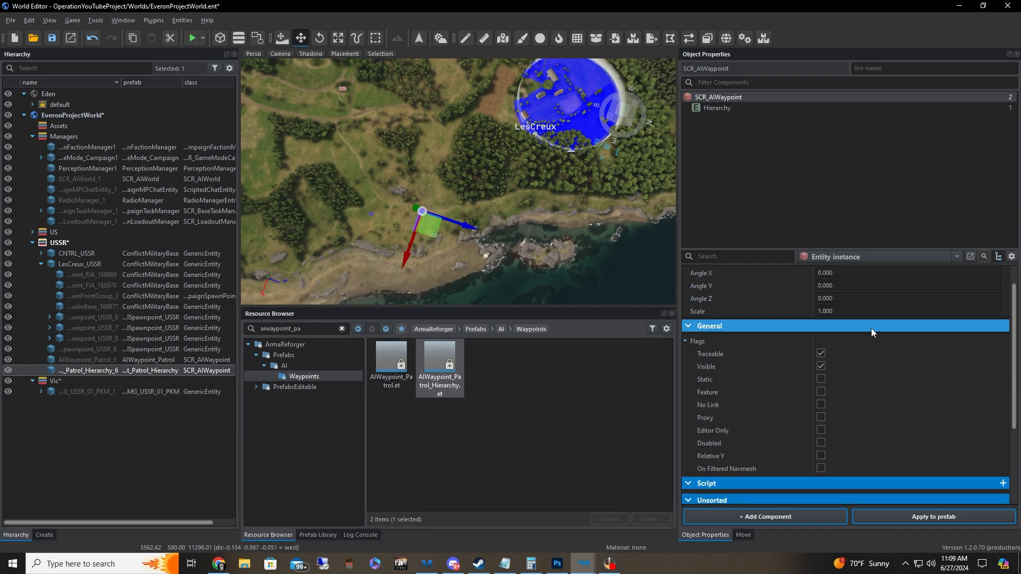
pyautogui.scroll(-3, 872, 375)
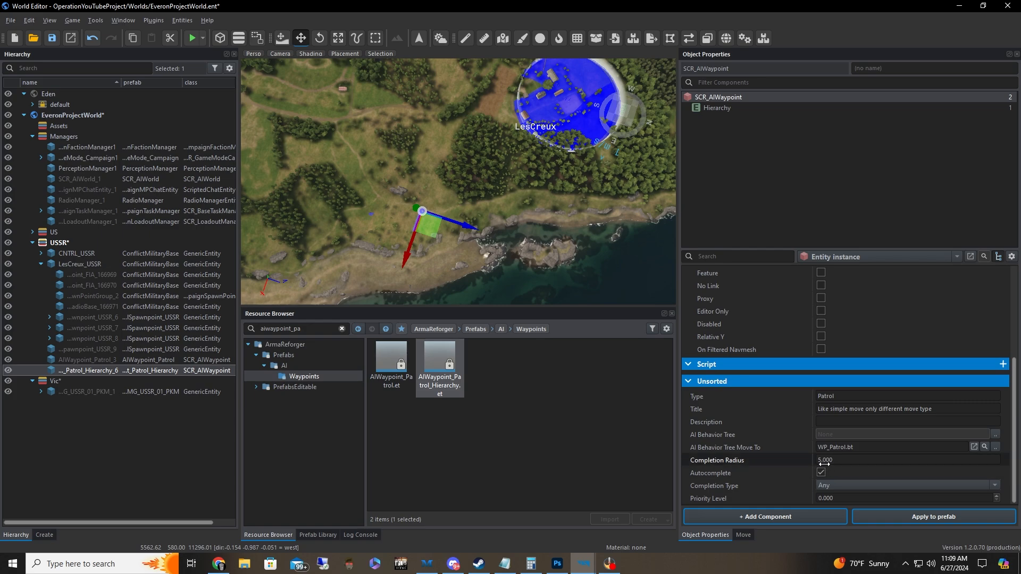
# Delete the plain AIWaypoint_Patrol and select the remaining AIWaypoint_Patrol_Hierarchy
pyautogui.press('Up')
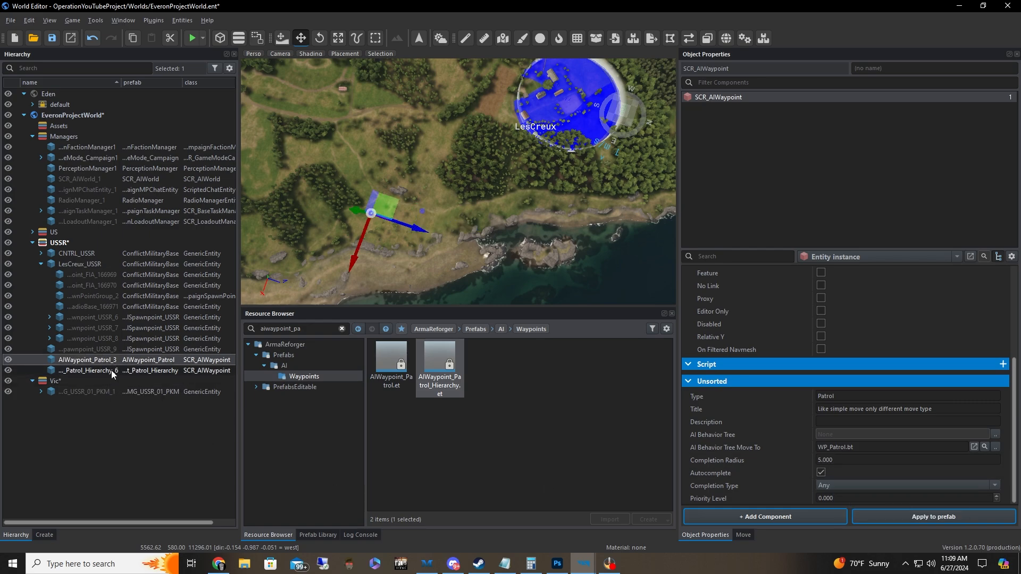
pyautogui.press('Delete')
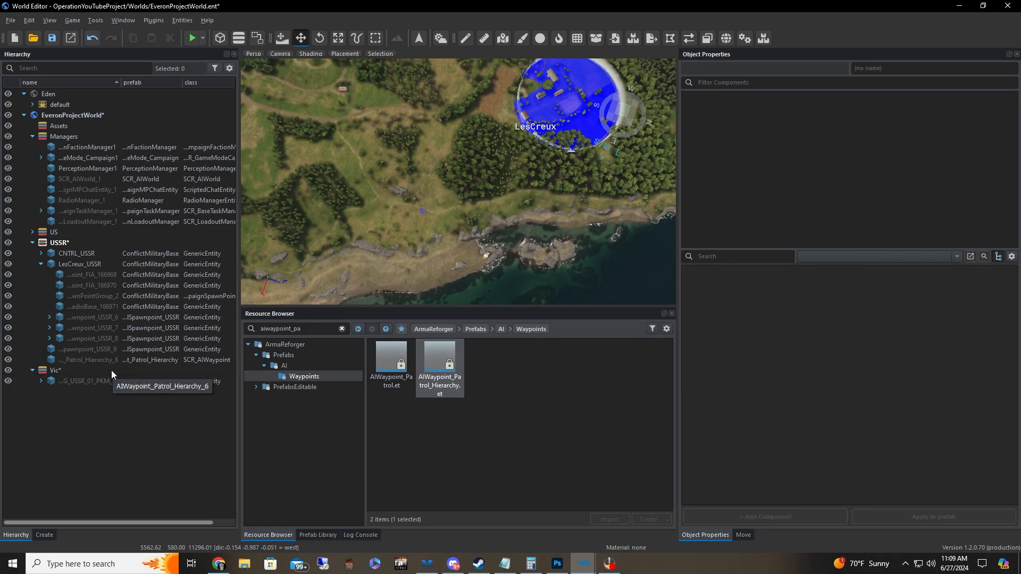
pyautogui.click(83, 360)
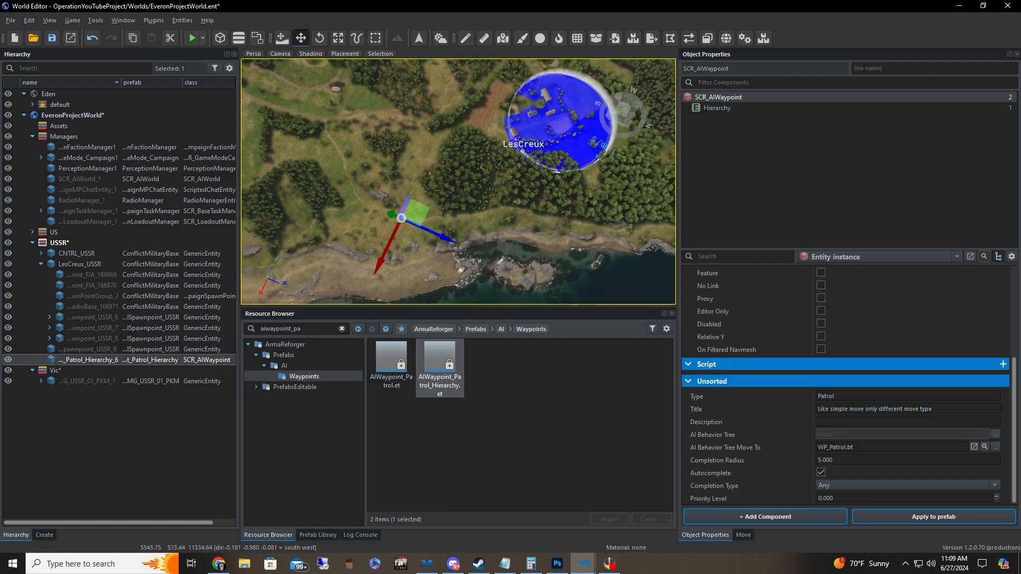
# Place three more AIWaypoint_Patrol_Hierarchy waypoints around LesCreux to form a loop: along the coast, near OldManPond and on the landfill side
pyautogui.moveTo(401, 227); pyautogui.dragTo(417, 225)
pyautogui.press('d')
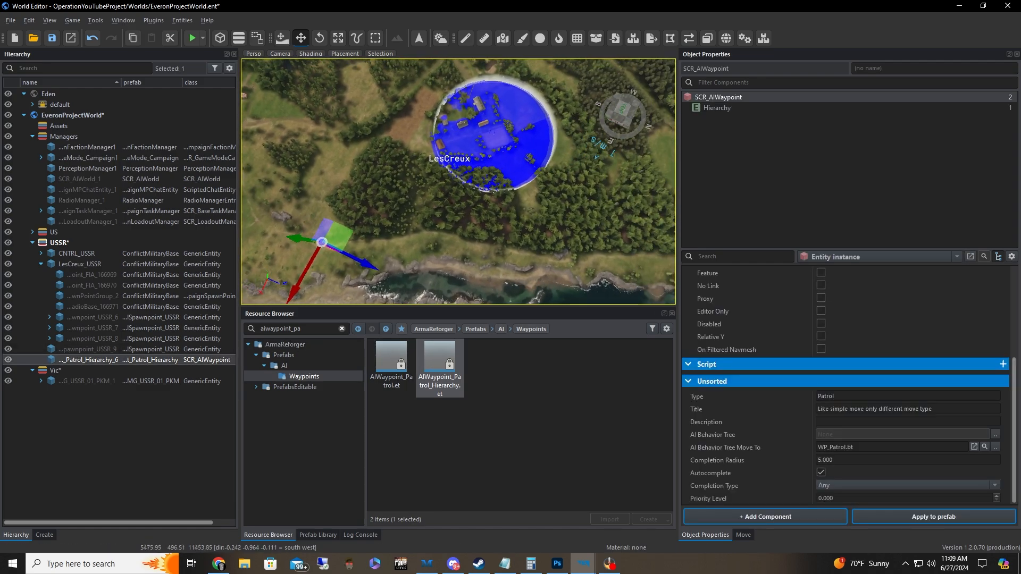
pyautogui.moveTo(440, 359); pyautogui.dragTo(566, 245)
pyautogui.moveTo(567, 245); pyautogui.dragTo(568, 207, button='right')
pyautogui.moveTo(442, 361); pyautogui.dragTo(499, 167)
pyautogui.press('a')
pyautogui.moveTo(499, 167); pyautogui.dragTo(497, 176, button='right')
pyautogui.moveTo(441, 358); pyautogui.dragTo(448, 157)
pyautogui.moveTo(447, 157); pyautogui.dragTo(448, 260, button='right')
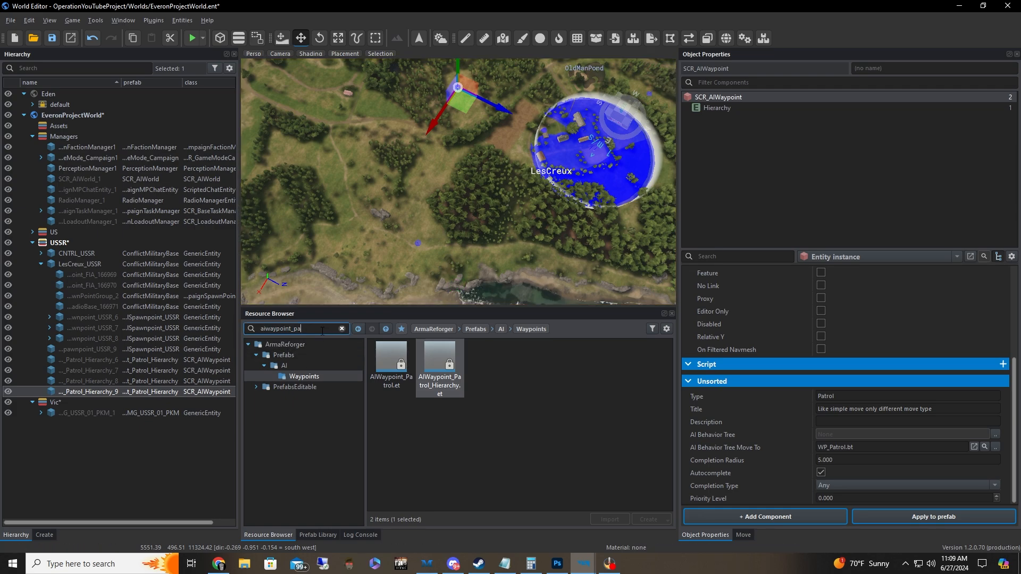
# Search the prefabs for "aiwaypoint_cy" and place an AIWaypoint_Cycle beside the ambient patrol spawnpoint
pyautogui.press('BackSpace')
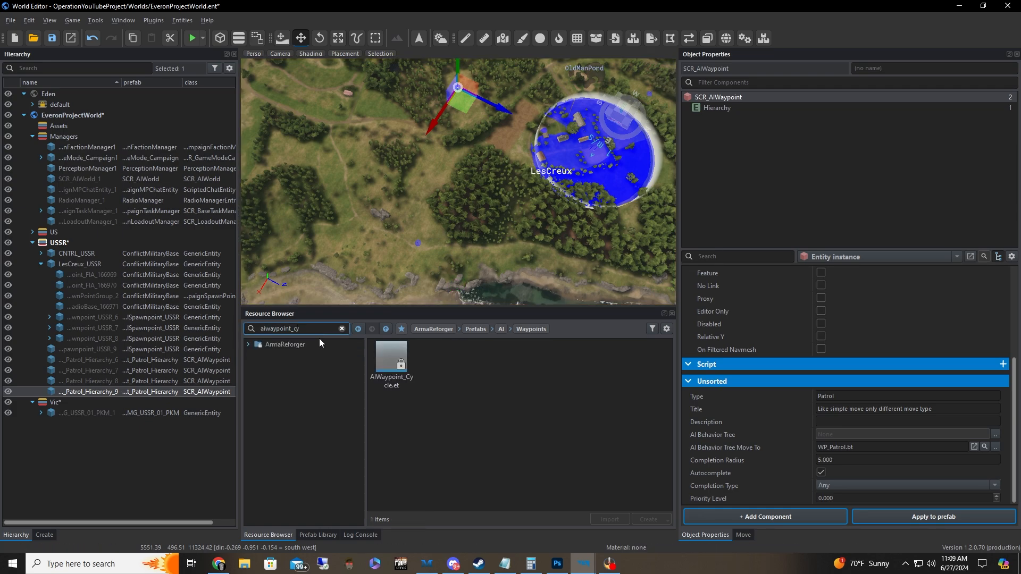
pyautogui.moveTo(391, 359); pyautogui.dragTo(421, 187)
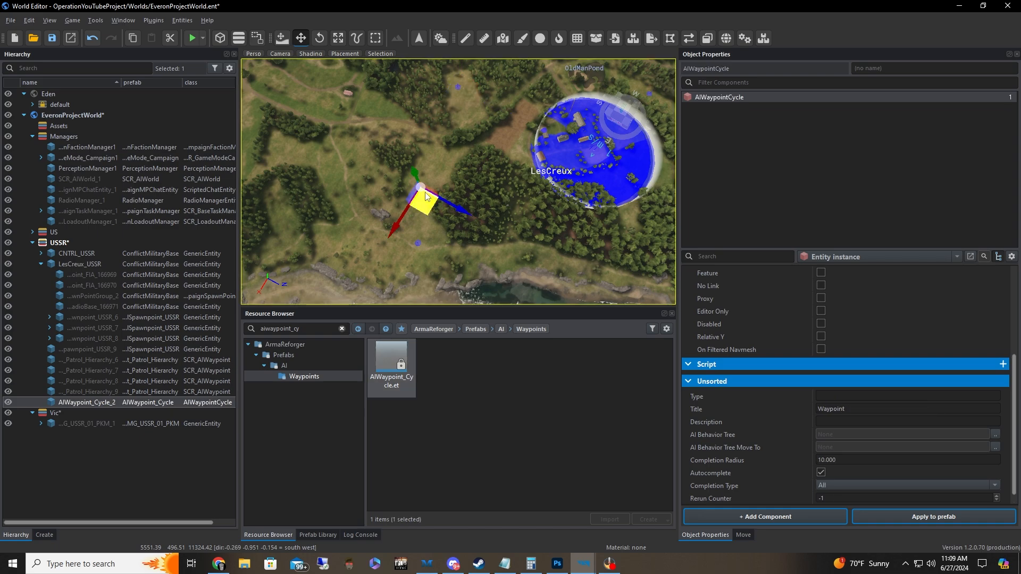
# Parent the four patrol hierarchy waypoints and the cycle waypoint to the ambient patrol spawnpoint outside LesCreux
pyautogui.click(99, 361)
pyautogui.keyDown('ctrl'); pyautogui.click(95, 371); pyautogui.keyUp('ctrl')
pyautogui.keyDown('ctrl'); pyautogui.click(94, 381); pyautogui.keyUp('ctrl')
pyautogui.keyDown('ctrl'); pyautogui.click(92, 392); pyautogui.keyUp('ctrl')
pyautogui.keyDown('ctrl'); pyautogui.click(92, 402); pyautogui.keyUp('ctrl')
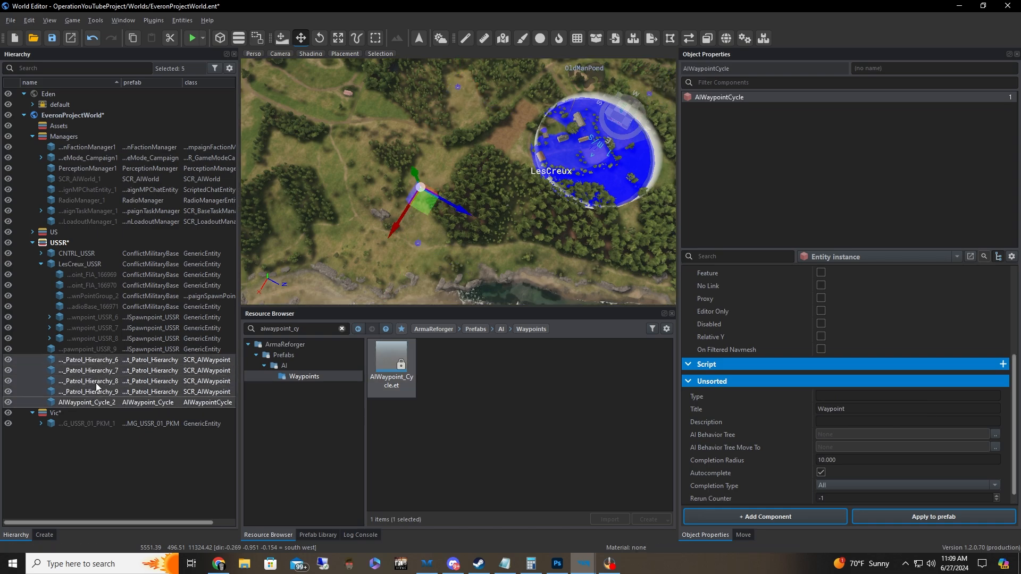
pyautogui.moveTo(95, 357); pyautogui.dragTo(93, 349)
pyautogui.click(41, 349)
pyautogui.doubleClick(94, 351)
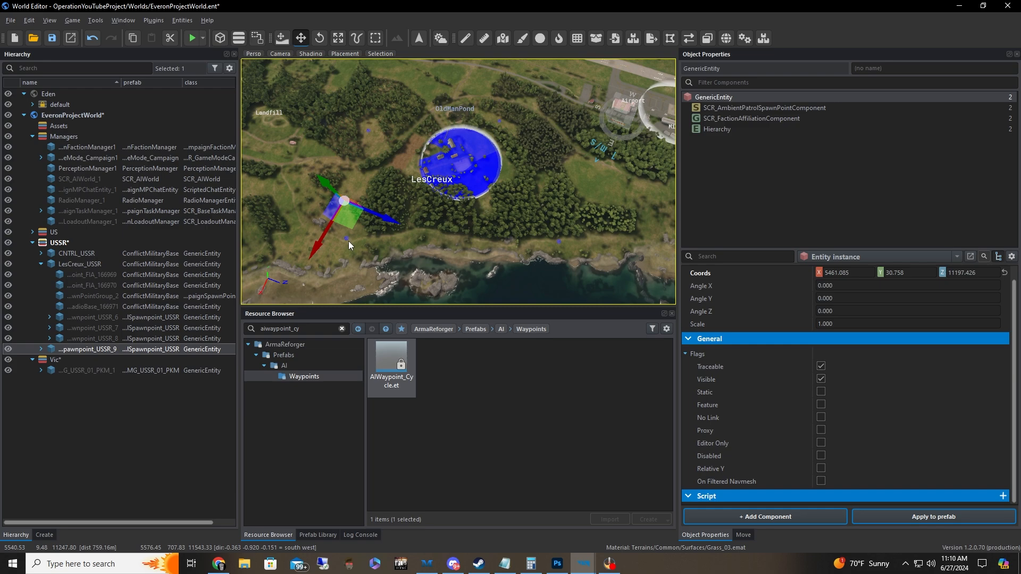
# Try placing two extra AIWaypoint_Cycle waypoints between the patrol spawnpoint and the landfill, and delete both
pyautogui.press('s')
pyautogui.moveTo(341, 208)
pyautogui.mouseDown(button='right')
pyautogui.moveTo(362, 222)
pyautogui.moveTo(340, 225)
pyautogui.mouseUp(button='right')
pyautogui.press('w')
pyautogui.moveTo(303, 192); pyautogui.dragTo(326, 187, button='right')
pyautogui.press('a')
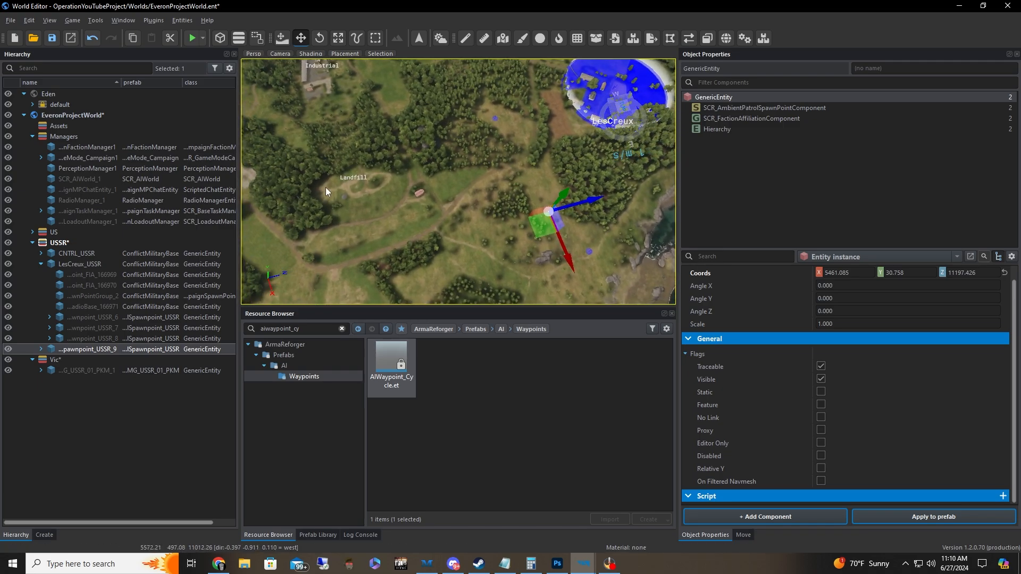
pyautogui.moveTo(553, 221); pyautogui.dragTo(561, 215, button='right')
pyautogui.press('w')
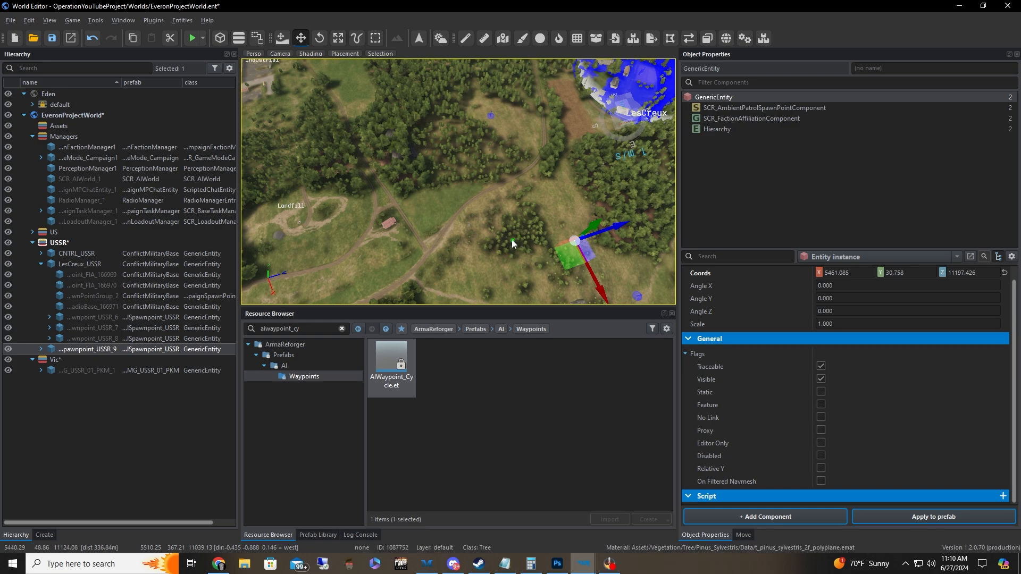
pyautogui.click(308, 329)
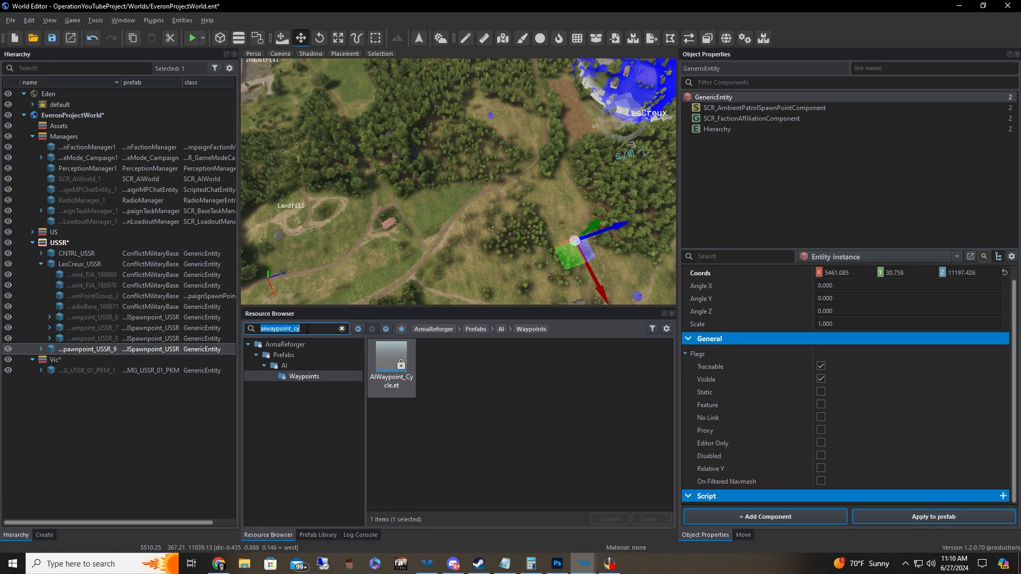
pyautogui.moveTo(393, 370); pyautogui.dragTo(517, 235)
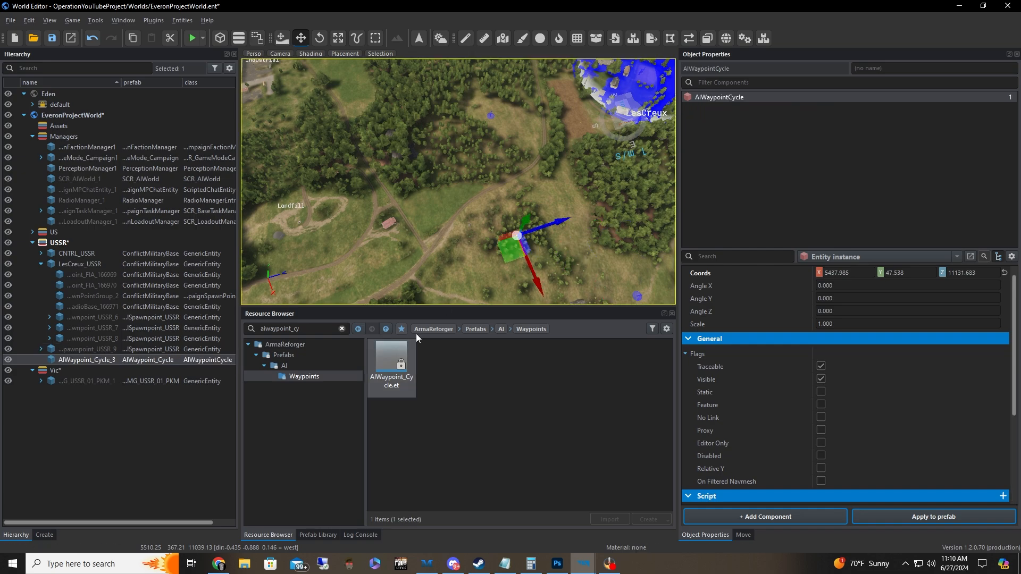
pyautogui.moveTo(398, 234); pyautogui.dragTo(398, 234)
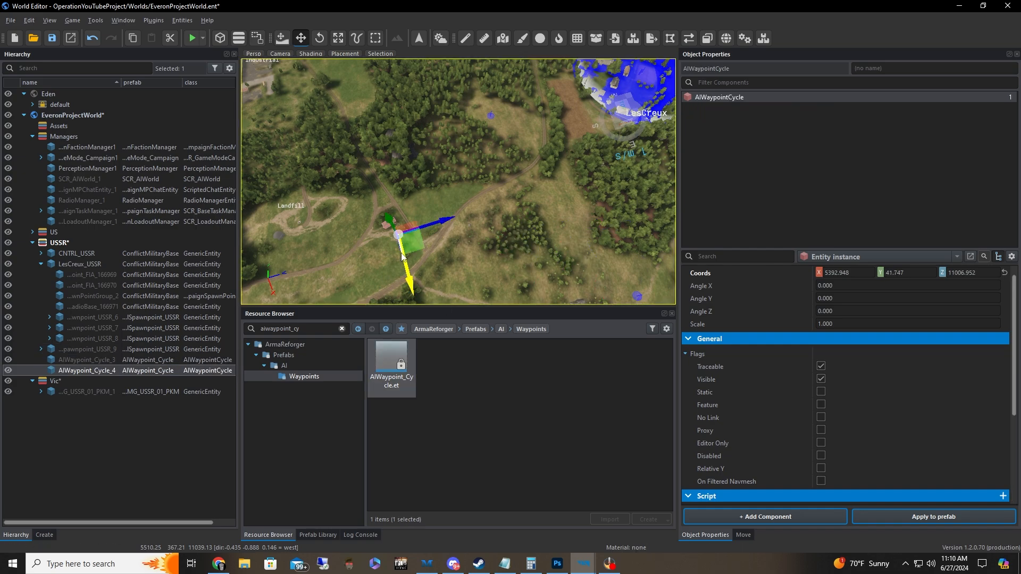
pyautogui.press('Delete')
pyautogui.click(95, 359)
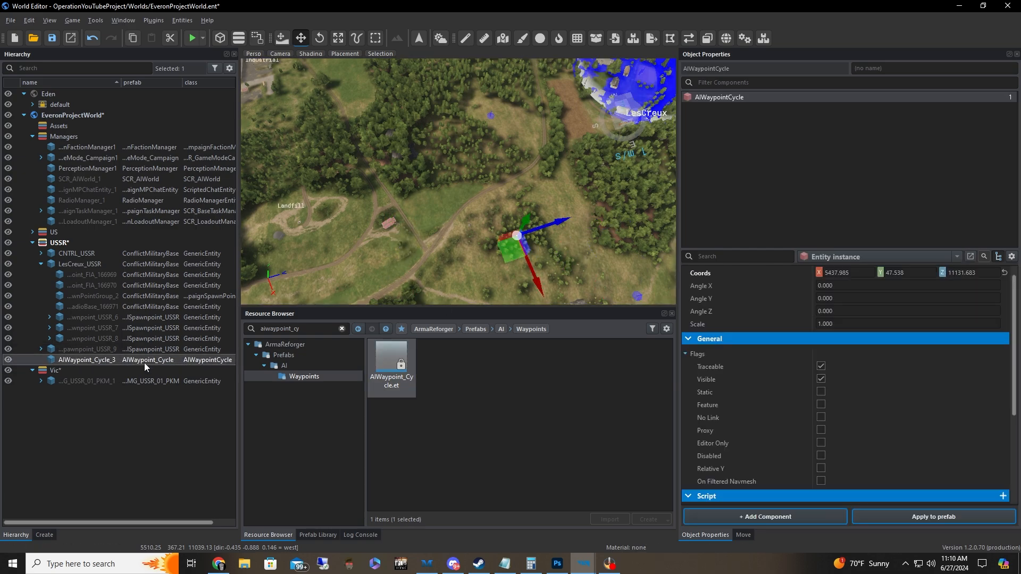
pyautogui.press('Delete')
# Try placing an extra AIWaypoint_Cycle at the landfill, and delete it
pyautogui.press('a')
pyautogui.press('s')
pyautogui.moveTo(451, 231); pyautogui.dragTo(458, 234, button='right')
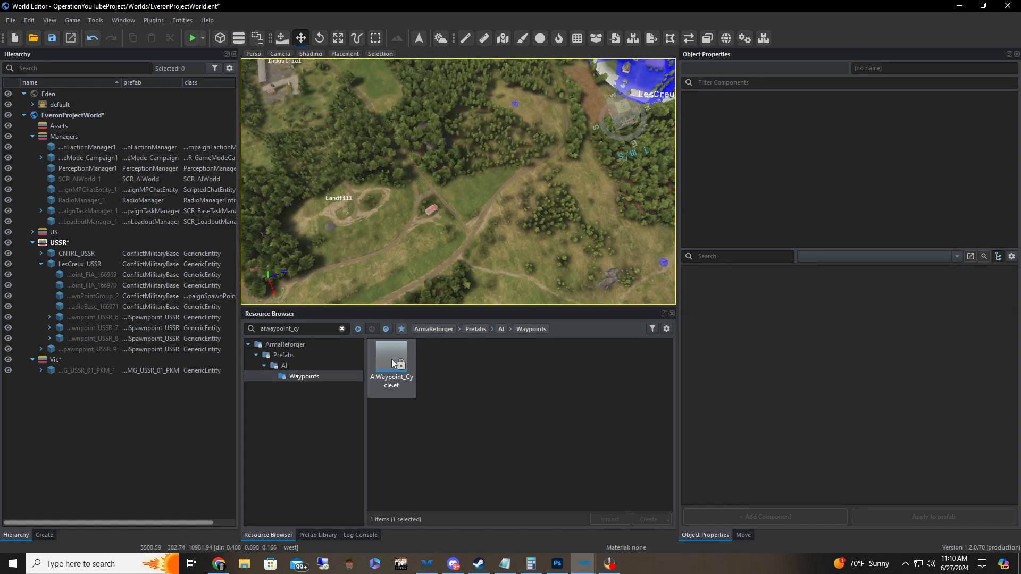
pyautogui.press('s')
pyautogui.press('d')
pyautogui.moveTo(362, 203); pyautogui.dragTo(365, 205, button='right')
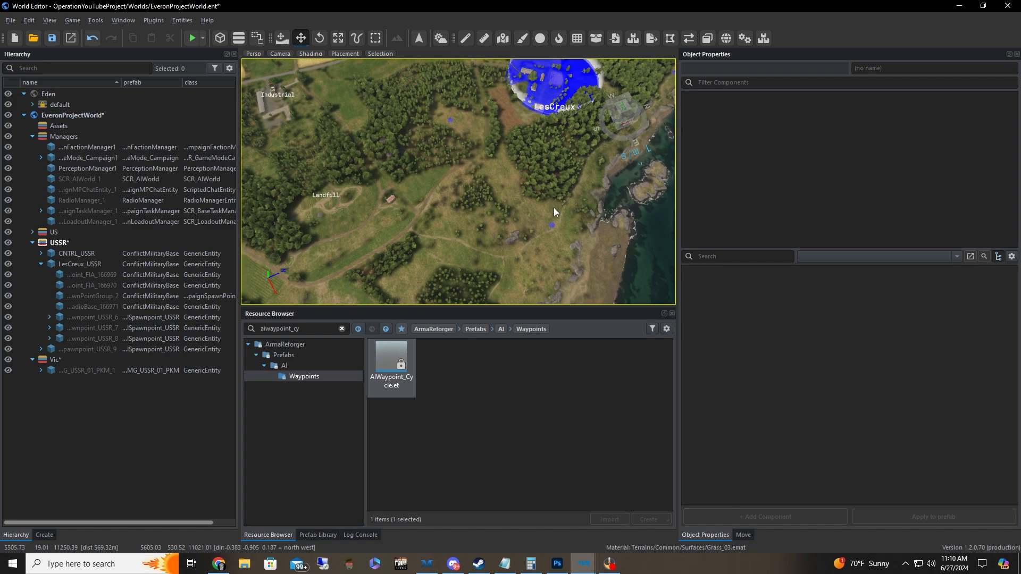
pyautogui.moveTo(391, 365); pyautogui.dragTo(475, 224)
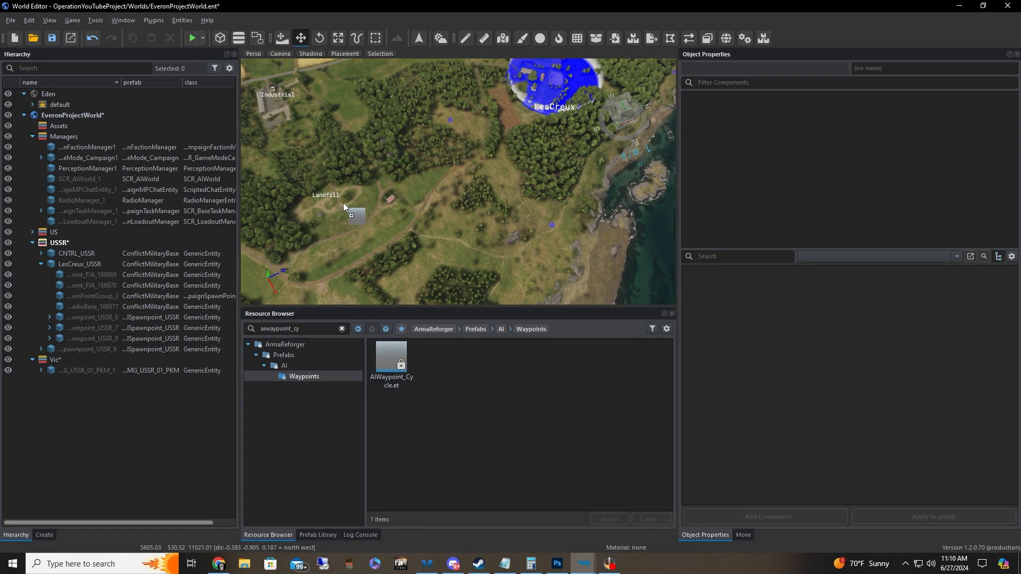
pyautogui.moveTo(343, 202); pyautogui.dragTo(343, 202)
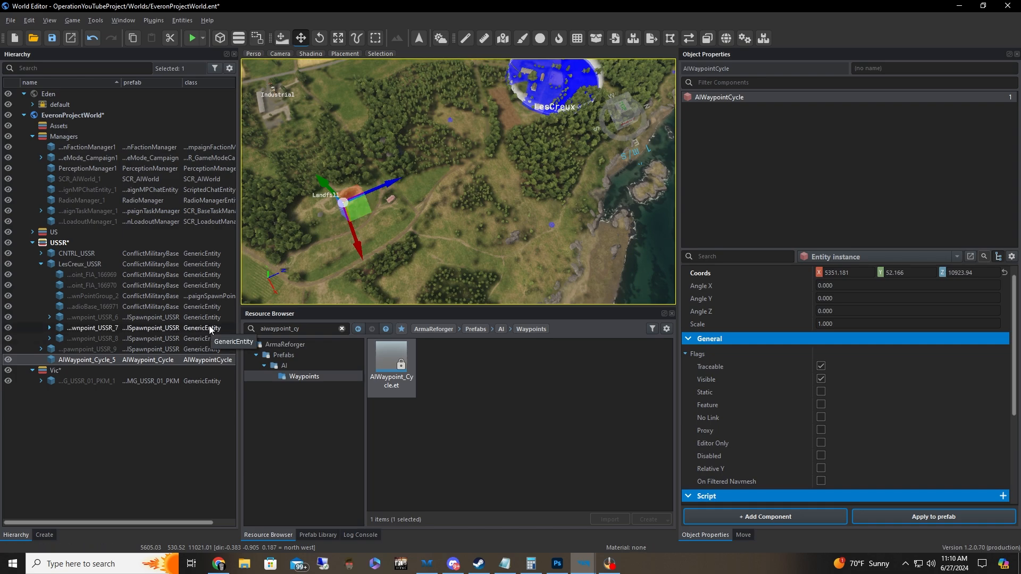
pyautogui.click(87, 351)
pyautogui.click(86, 364)
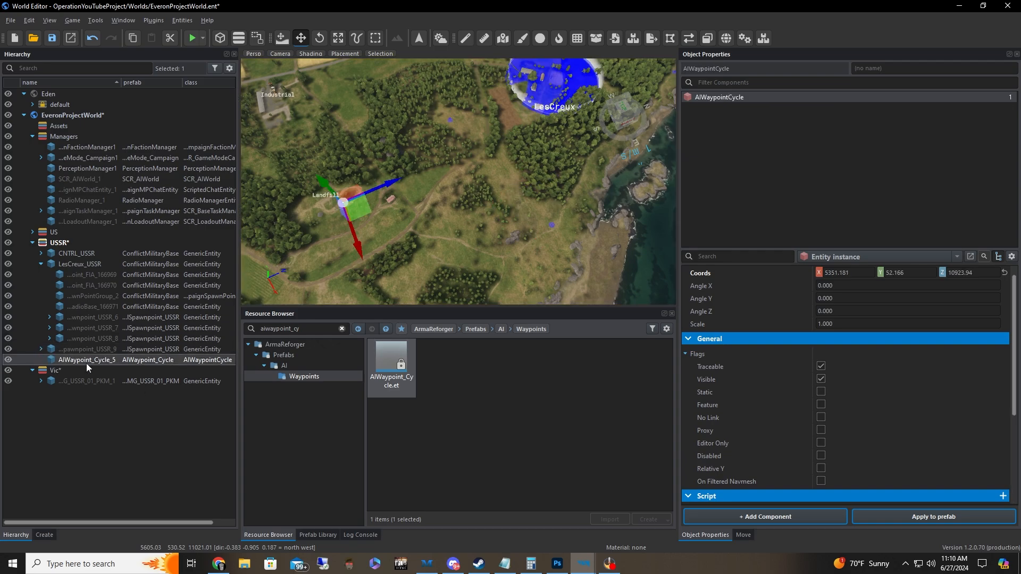
pyautogui.press('Delete')
# Select the ambient patrol spawnpoint and examine its patrol route around LesCreux, from the coast to OldManPond
pyautogui.click(108, 351)
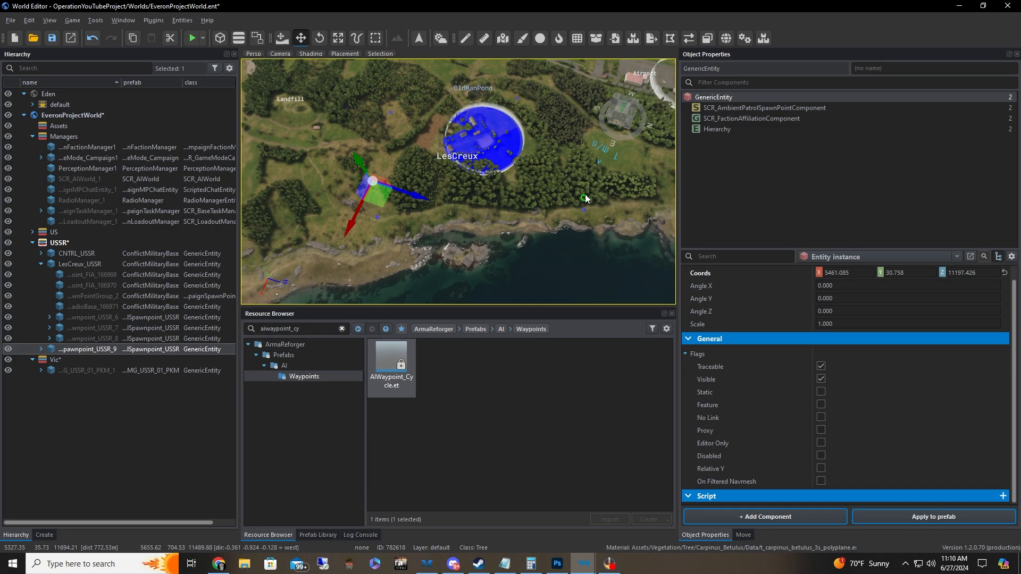
pyautogui.moveTo(394, 180); pyautogui.dragTo(382, 166, button='right')
pyautogui.press('d')
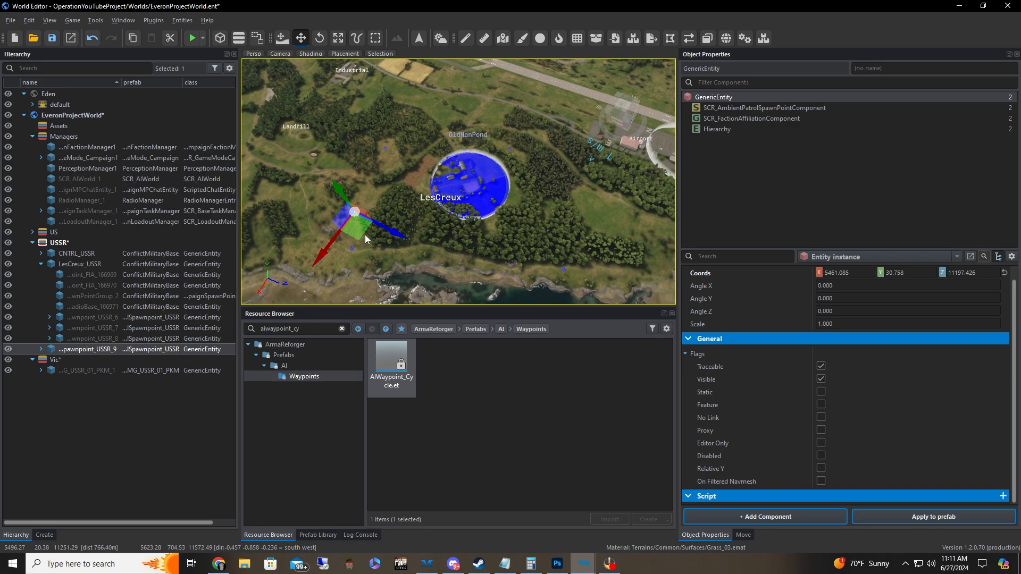
pyautogui.press('d')
pyautogui.moveTo(364, 235); pyautogui.dragTo(344, 232, button='right')
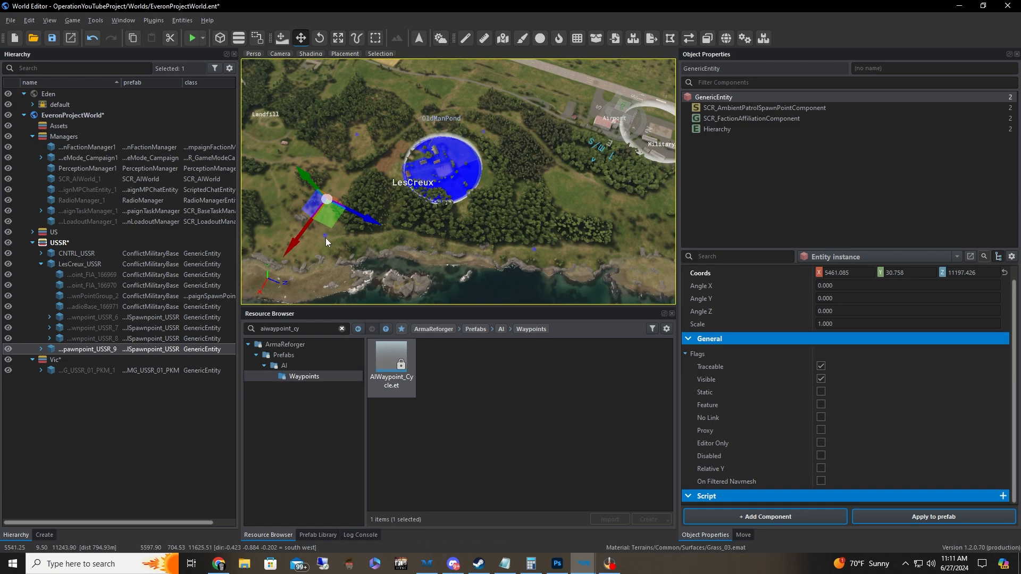
pyautogui.moveTo(326, 239); pyautogui.dragTo(340, 241, button='right')
pyautogui.press('s')
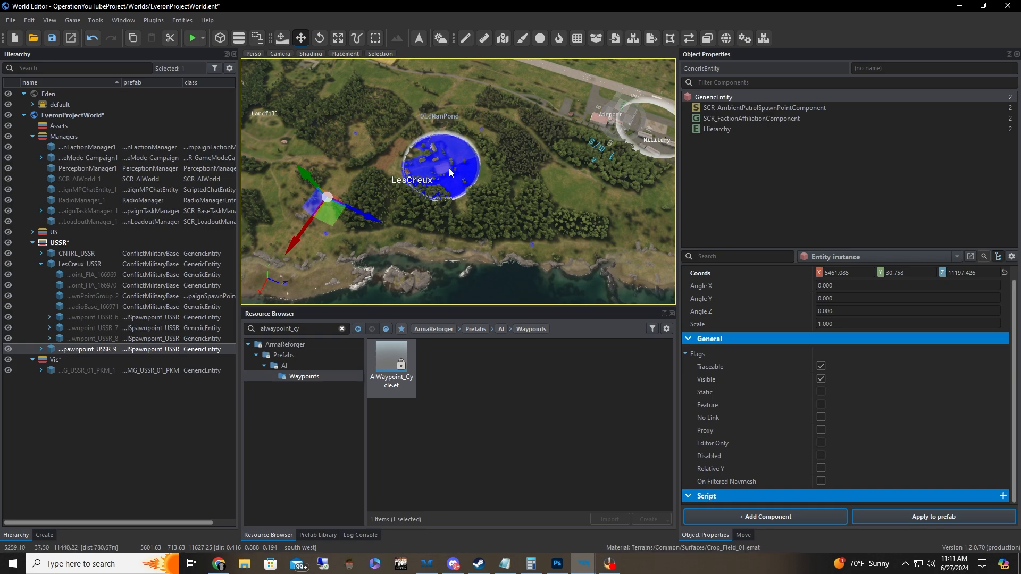
pyautogui.moveTo(450, 169); pyautogui.dragTo(388, 162, button='right')
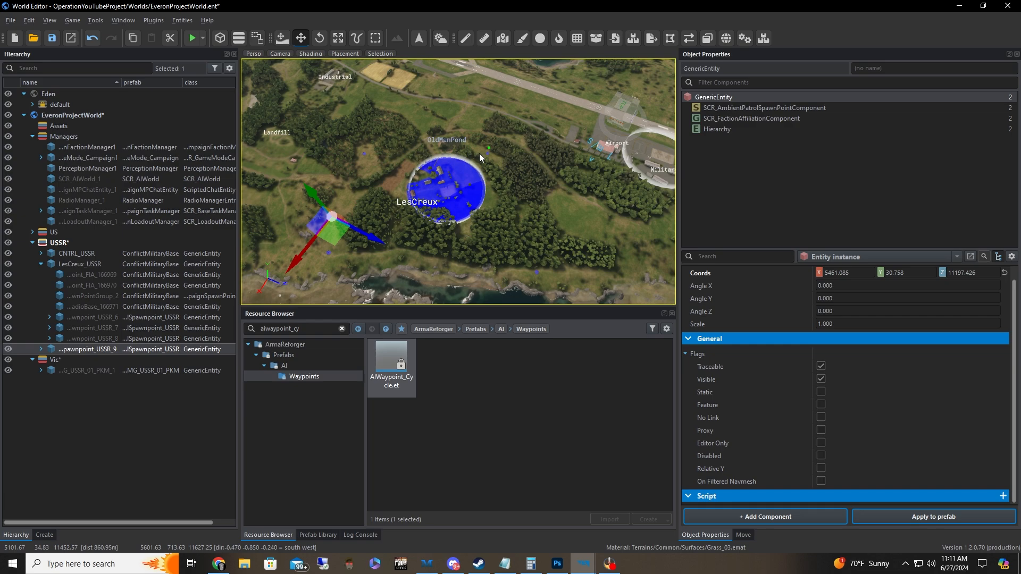
pyautogui.press('d')
pyautogui.moveTo(468, 112); pyautogui.dragTo(428, 123, button='right')
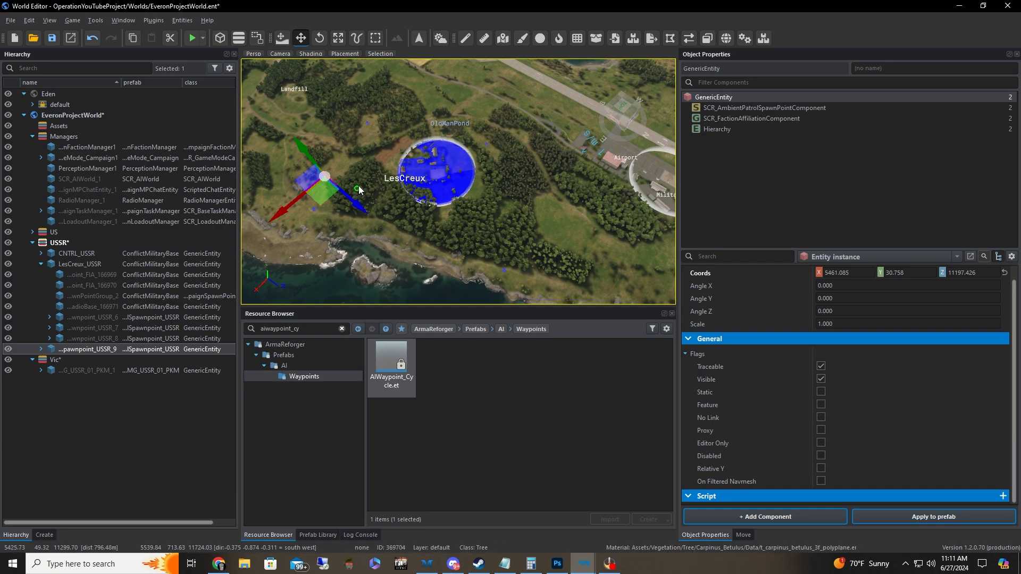
pyautogui.moveTo(374, 184); pyautogui.dragTo(390, 190, button='right')
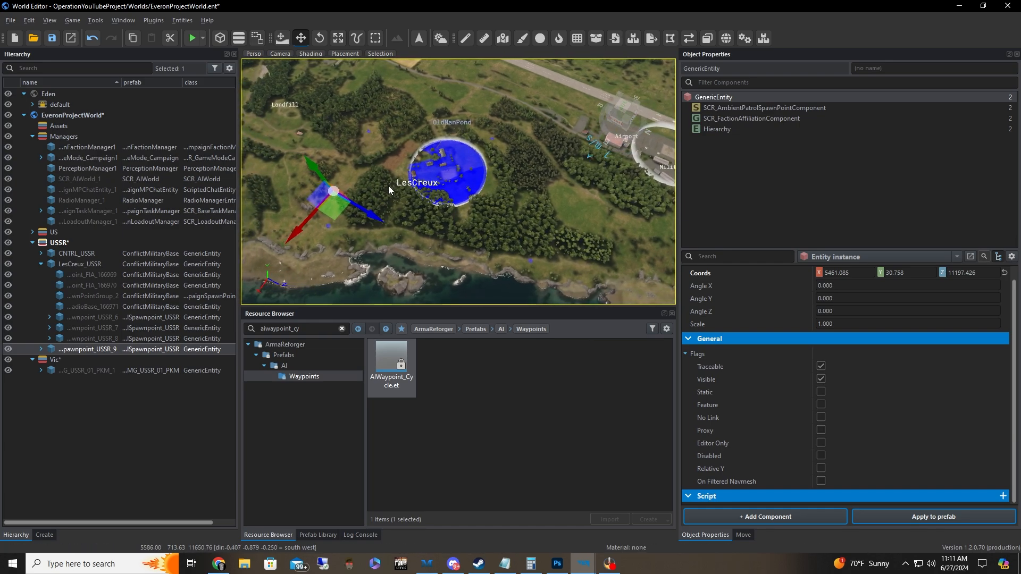
# Set the respawn period of the ambient patrol spawnpoint outside LesCreux to 2700, calculating 45 × 60 in Calculator
pyautogui.click(766, 108)
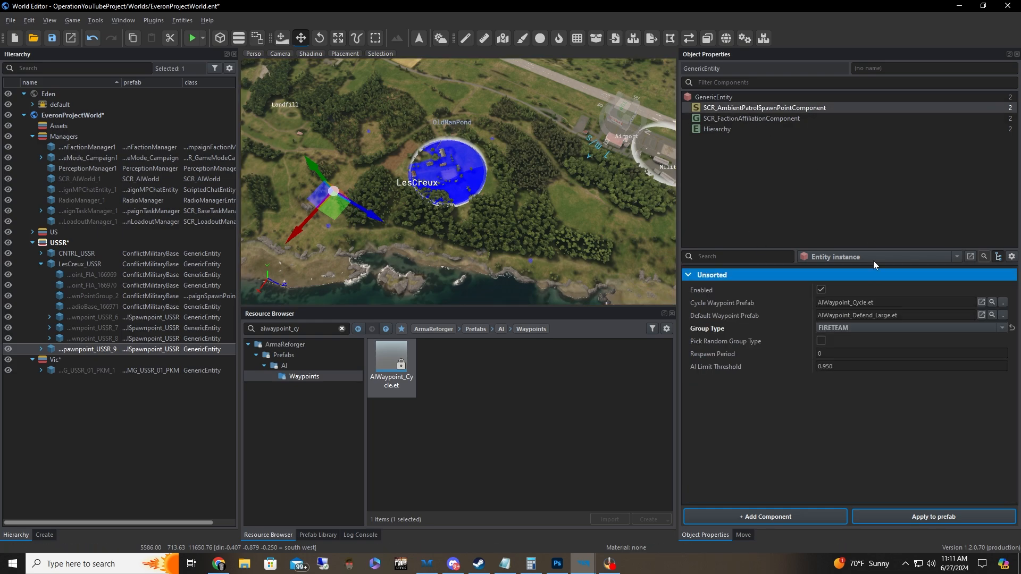
pyautogui.click(857, 353)
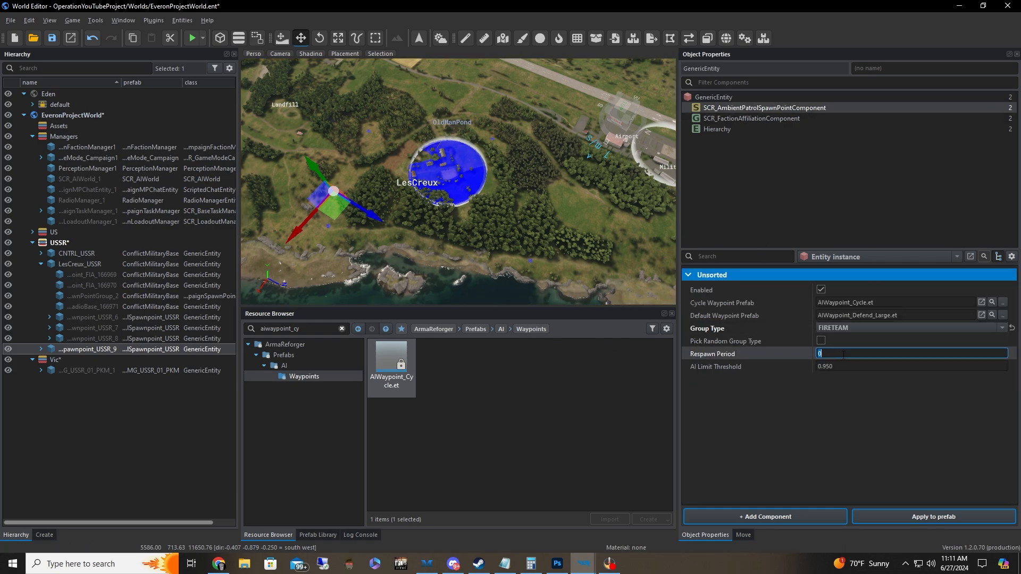
pyautogui.click(531, 564)
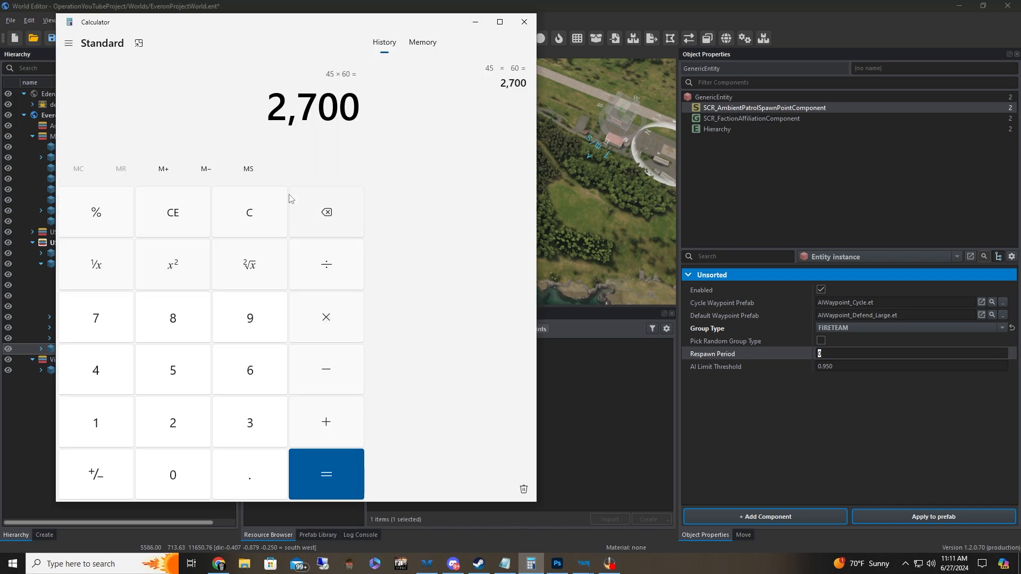
pyautogui.click(276, 223)
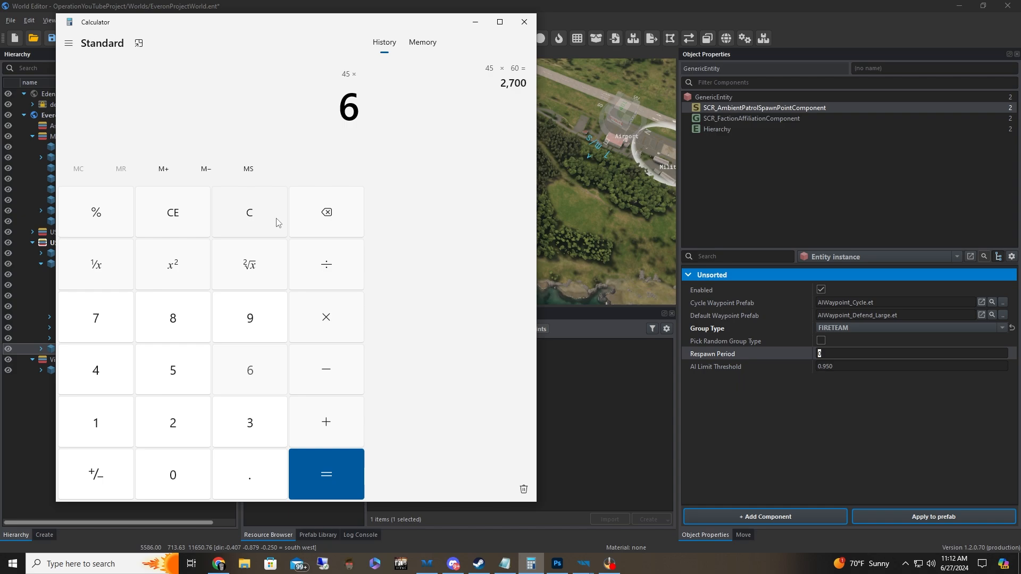
pyautogui.write('0')
pyautogui.press('Return')
pyautogui.click(476, 22)
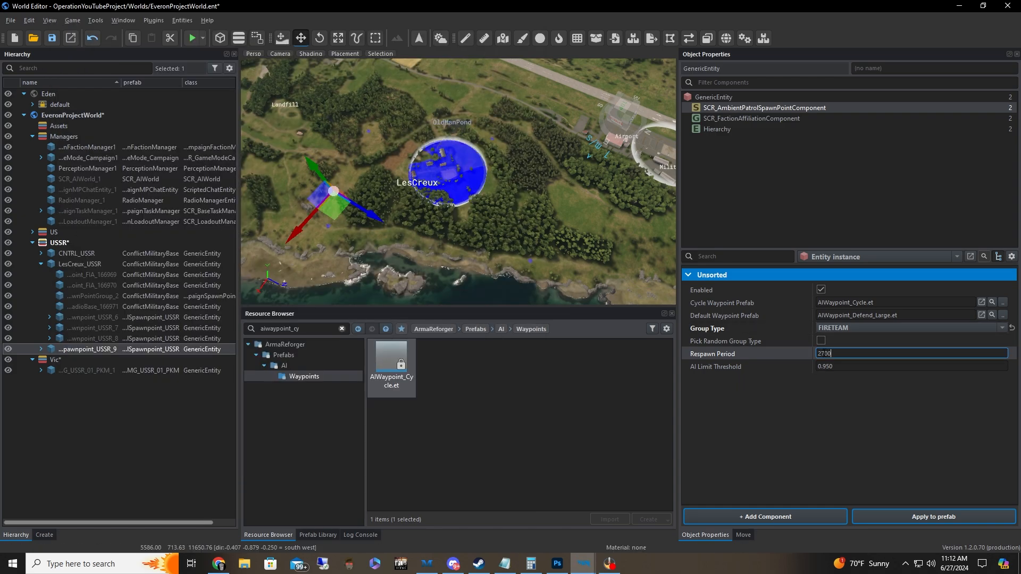
pyautogui.press('Return')
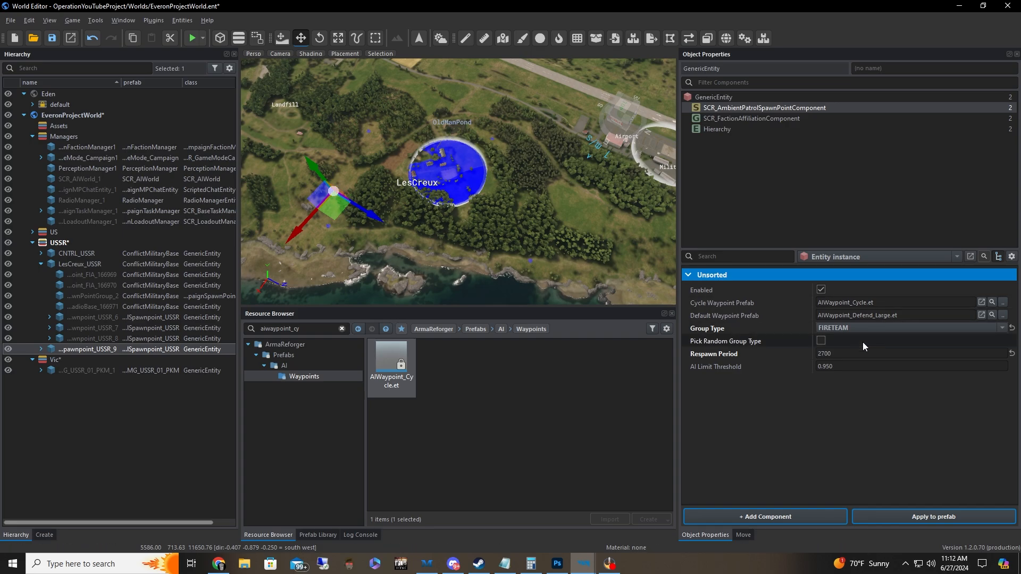
# Clear the waypoint prefab search and open the ArmaReforger Prefabs/Groups/OPFOR folder
pyautogui.press('d')
pyautogui.moveTo(386, 233); pyautogui.dragTo(386, 233, button='right')
pyautogui.press('a')
pyautogui.press('s')
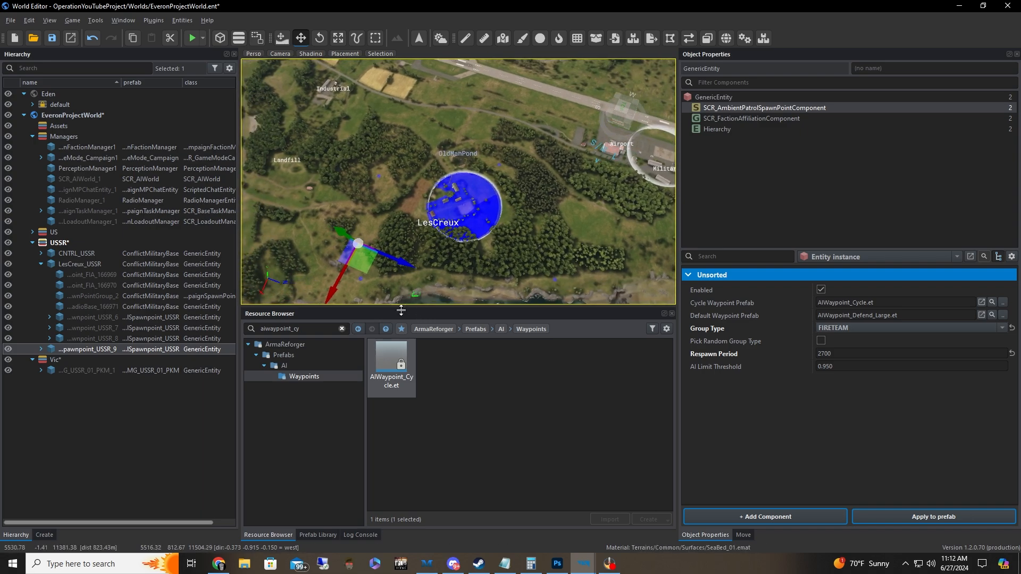
pyautogui.click(302, 328)
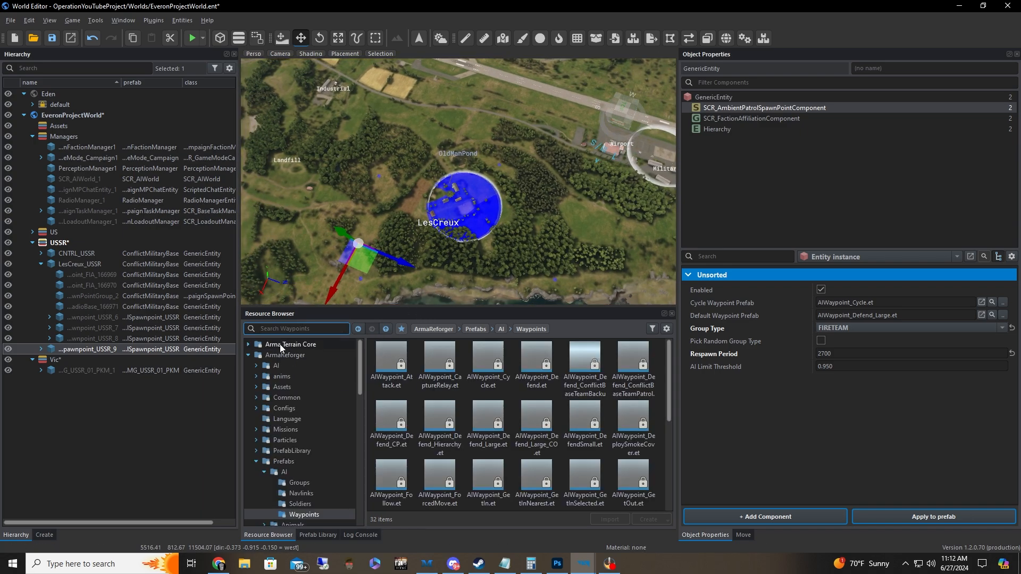
pyautogui.click(249, 355)
pyautogui.click(249, 356)
pyautogui.click(261, 460)
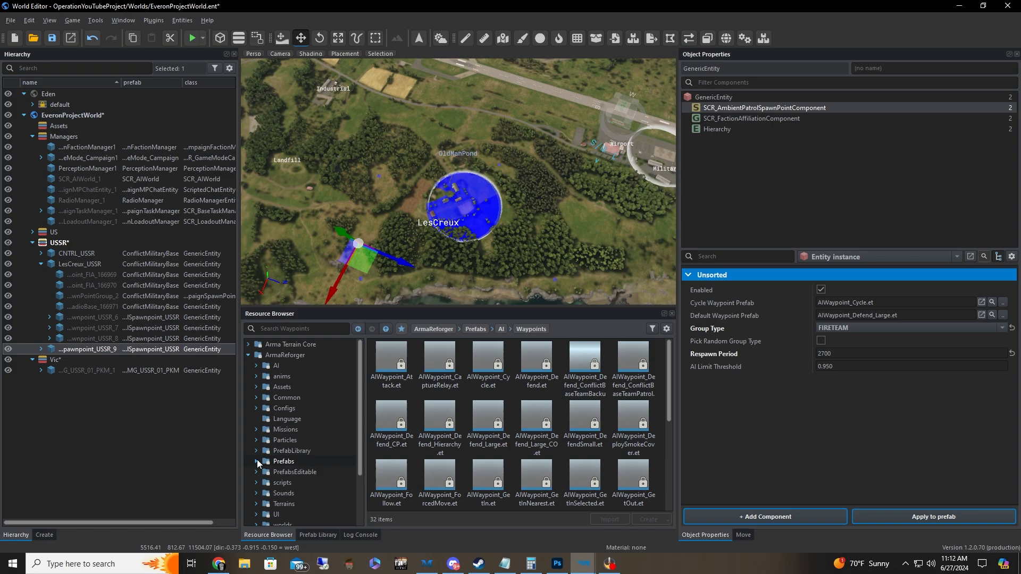
pyautogui.scroll(-3, 340, 432)
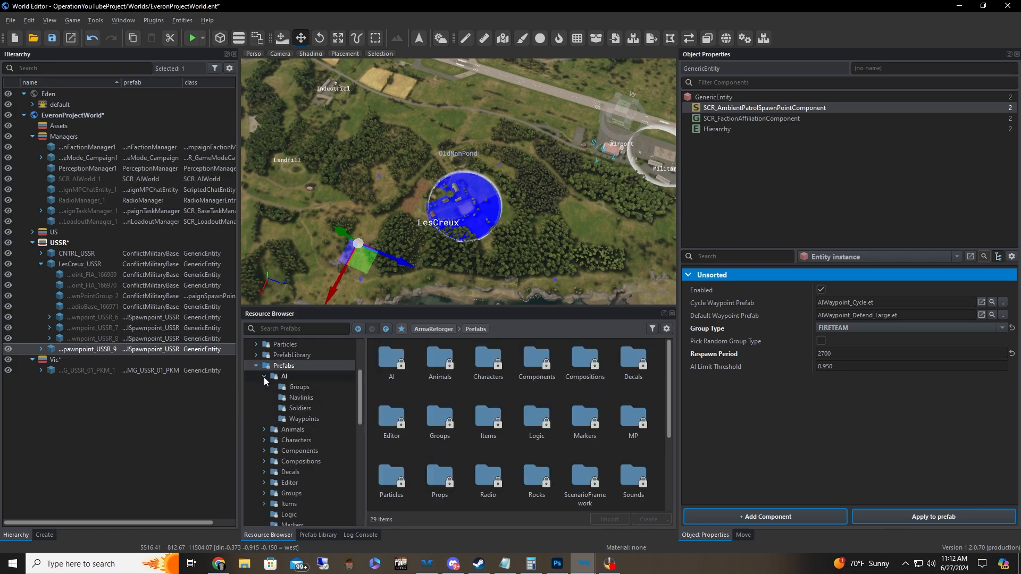
pyautogui.click(264, 376)
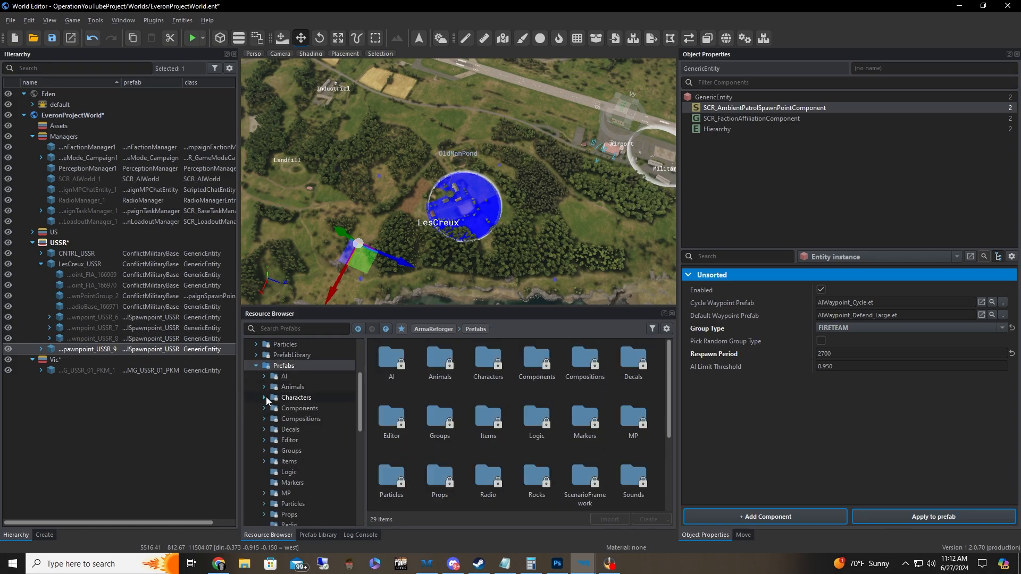
pyautogui.scroll(-1, 266, 396)
pyautogui.click(263, 420)
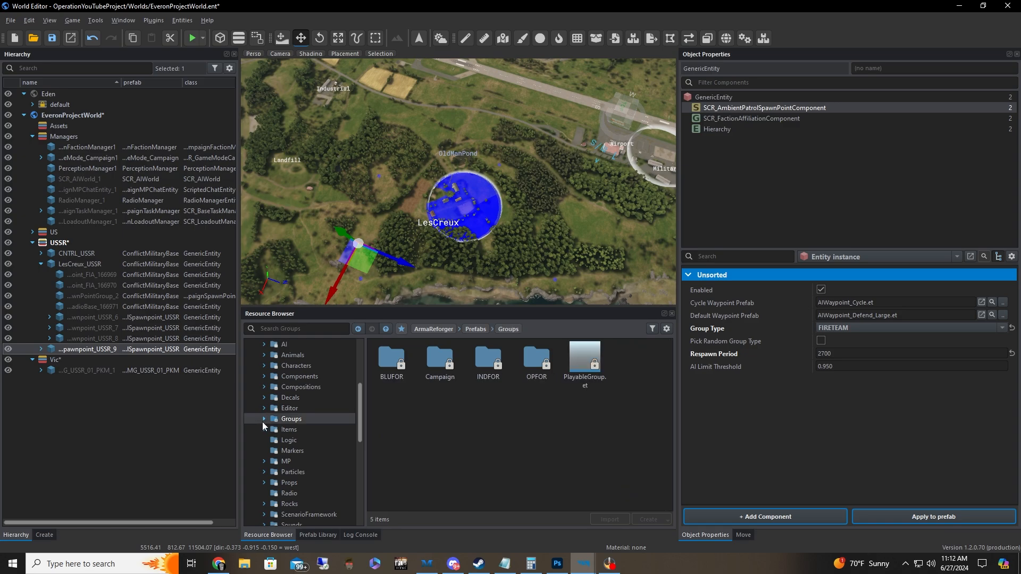
pyautogui.click(263, 419)
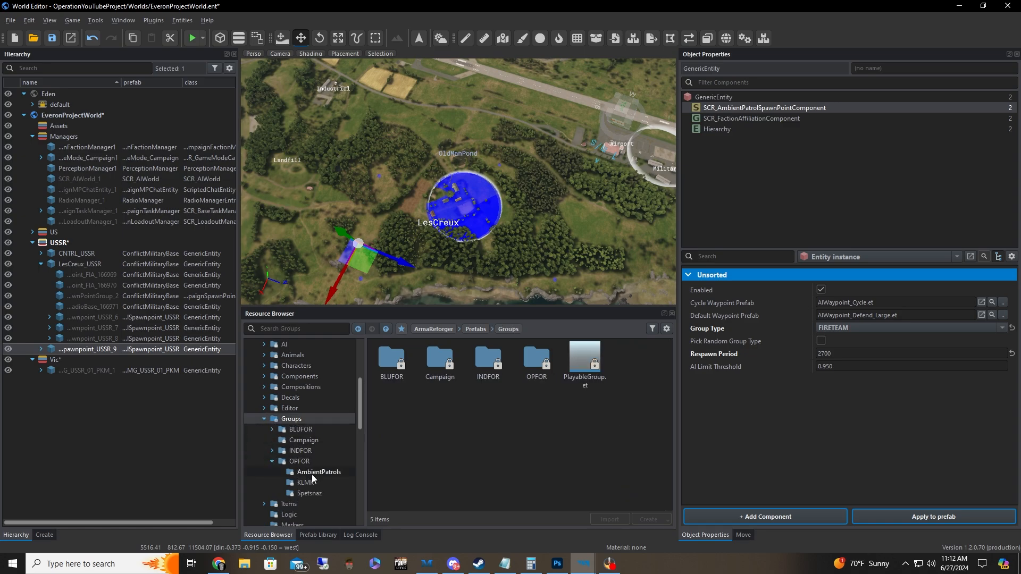
pyautogui.click(319, 463)
# Try placing a Group_USSR_ManeuverGroup prefab in the open field near Etoupe
pyautogui.moveTo(443, 266); pyautogui.dragTo(432, 428, button='right')
pyautogui.press('a')
pyautogui.press('w')
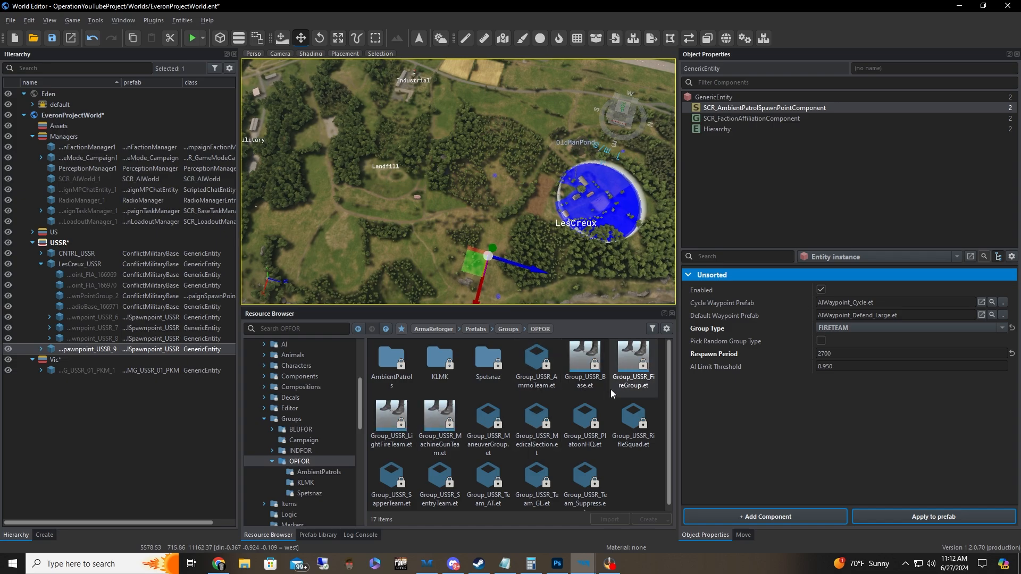
pyautogui.press('a')
pyautogui.moveTo(473, 272)
pyautogui.mouseDown(button='right')
pyautogui.moveTo(473, 247)
pyautogui.moveTo(480, 262)
pyautogui.mouseUp(button='right')
pyautogui.press('a')
pyautogui.press('w')
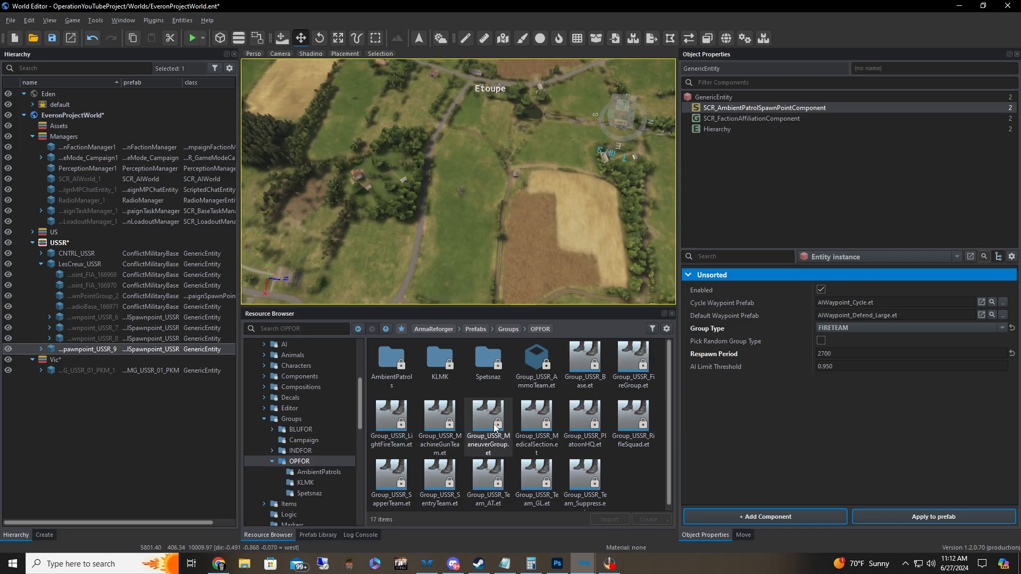
pyautogui.moveTo(491, 427); pyautogui.dragTo(460, 224)
pyautogui.press('w')
pyautogui.press('d')
pyautogui.moveTo(471, 266); pyautogui.dragTo(471, 277, button='right')
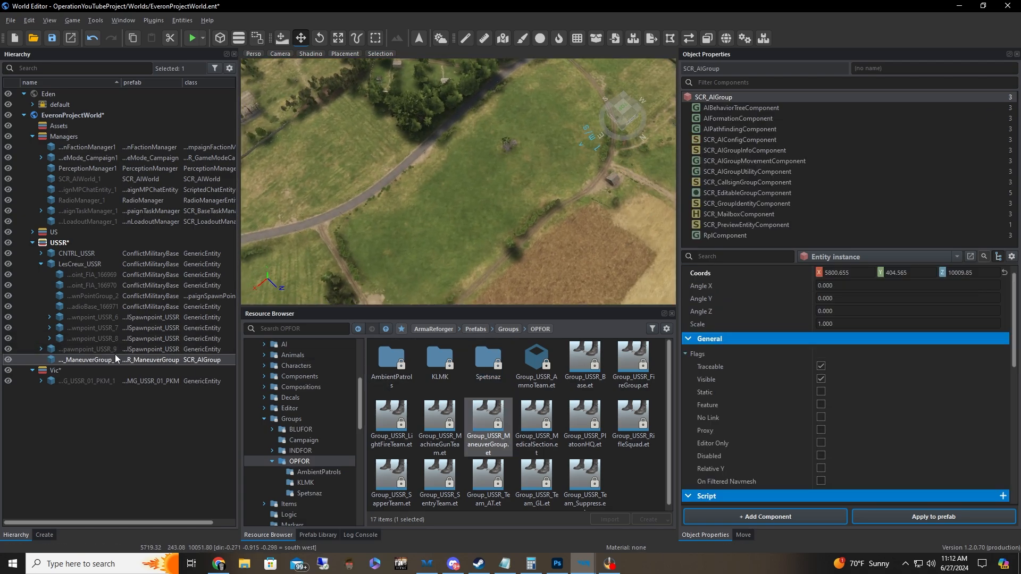
# Examine the terrain around LesCreux and along the coast towards the landfill, industrial and military sites
pyautogui.press('s')
pyautogui.moveTo(468, 212); pyautogui.dragTo(483, 173, button='right')
pyautogui.press('d')
pyautogui.press('d')
pyautogui.press('w')
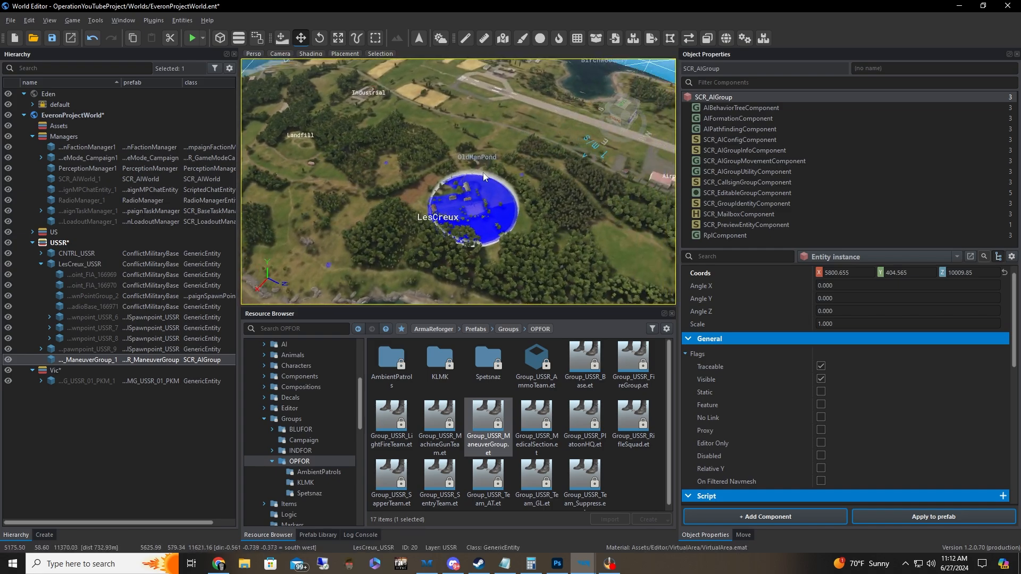
pyautogui.press('a')
pyautogui.moveTo(329, 156)
pyautogui.mouseDown(button='right')
pyautogui.moveTo(347, 158)
pyautogui.moveTo(330, 164)
pyautogui.moveTo(352, 161)
pyautogui.mouseUp(button='right')
pyautogui.press('s')
pyautogui.press('s')
pyautogui.press('a')
pyautogui.press('s')
pyautogui.press('d')
pyautogui.press('a')
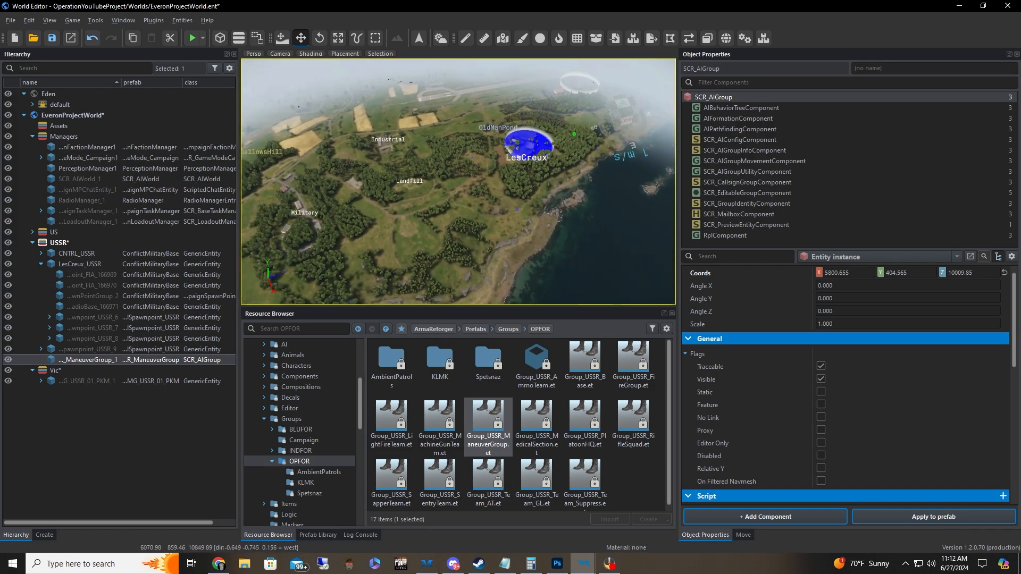
pyautogui.press('a')
pyautogui.moveTo(514, 174); pyautogui.dragTo(340, 214, button='right')
pyautogui.press('w')
pyautogui.press('w')
pyautogui.press('a')
pyautogui.press('a')
pyautogui.press('a')
pyautogui.press('w')
pyautogui.press('s')
pyautogui.press('d')
pyautogui.press('d')
pyautogui.press('w')
pyautogui.press('d')
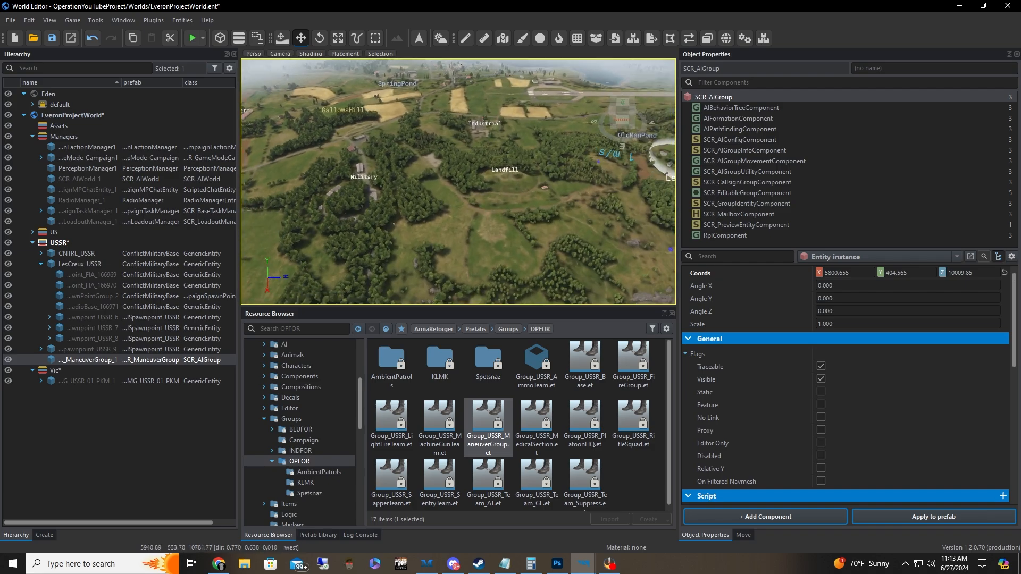
pyautogui.press('d')
pyautogui.press('s')
pyautogui.moveTo(439, 212); pyautogui.dragTo(451, 231, button='right')
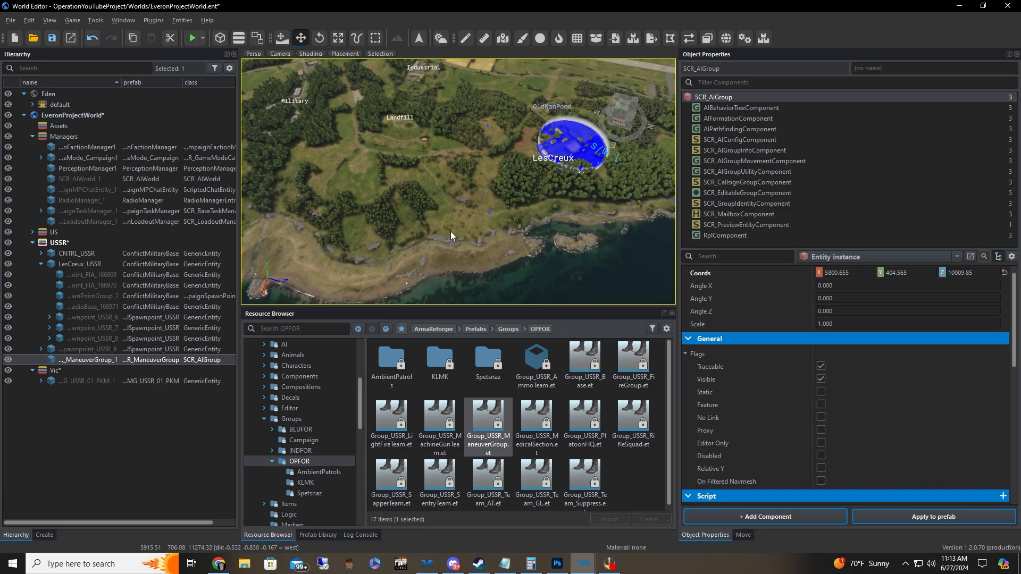
# Delete the USSR maneuver group placed near Etoupe
pyautogui.press('a')
pyautogui.moveTo(451, 231); pyautogui.dragTo(442, 193, button='right')
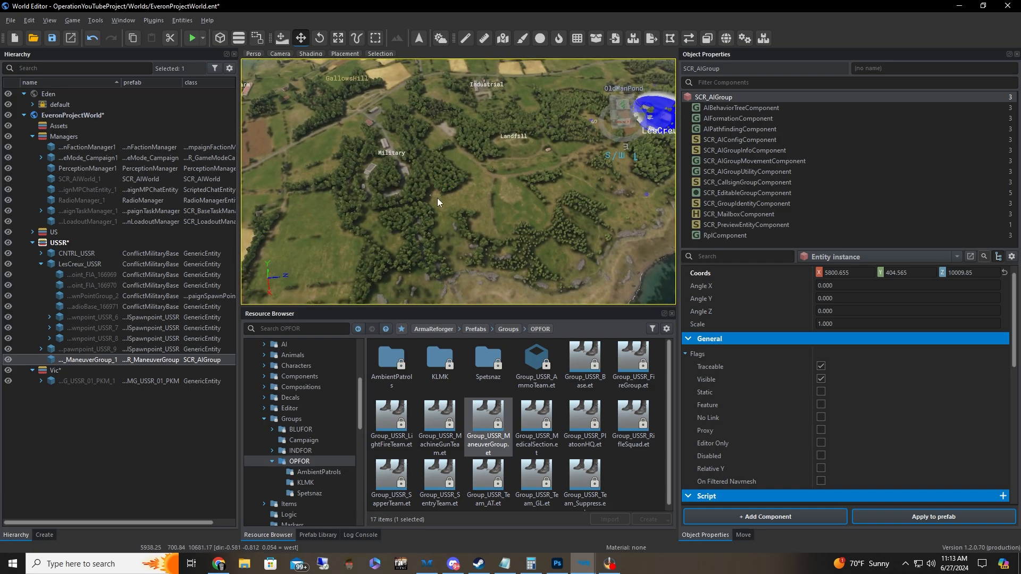
pyautogui.press('s')
pyautogui.press('a')
pyautogui.moveTo(438, 197); pyautogui.dragTo(397, 205, button='right')
pyautogui.press('a')
pyautogui.press('w')
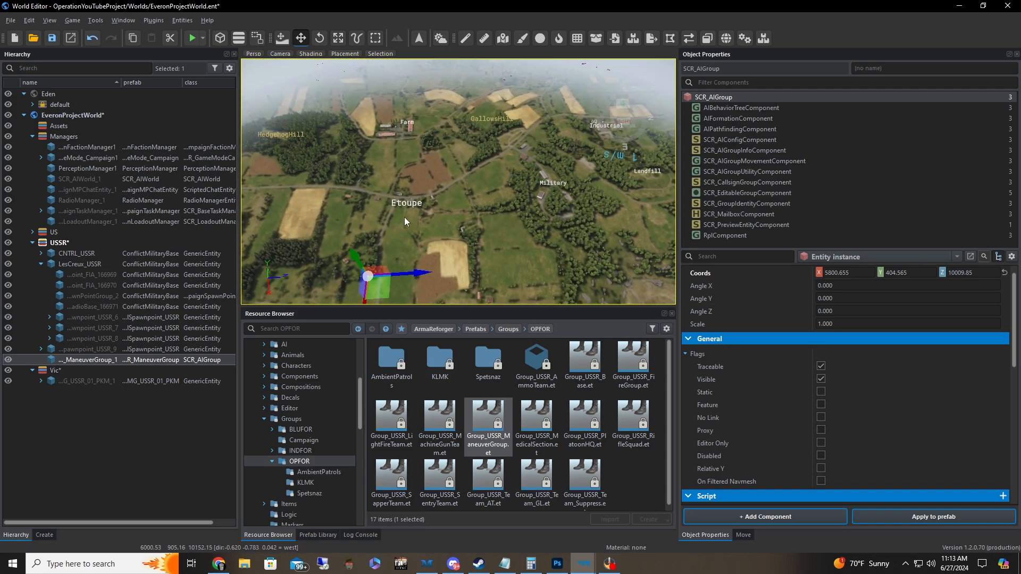
pyautogui.press('Delete')
# Return to LesCreux and review the entities parented to its USSR base and the separate ambient patrol spawnpoint
pyautogui.press('d')
pyautogui.moveTo(502, 253)
pyautogui.mouseDown(button='right')
pyautogui.moveTo(465, 257)
pyautogui.moveTo(498, 237)
pyautogui.moveTo(489, 239)
pyautogui.mouseUp(button='right')
pyautogui.press('d')
pyautogui.press('w')
pyautogui.press('s')
pyautogui.press('a')
pyautogui.press('w')
pyautogui.press('d')
pyautogui.press('d')
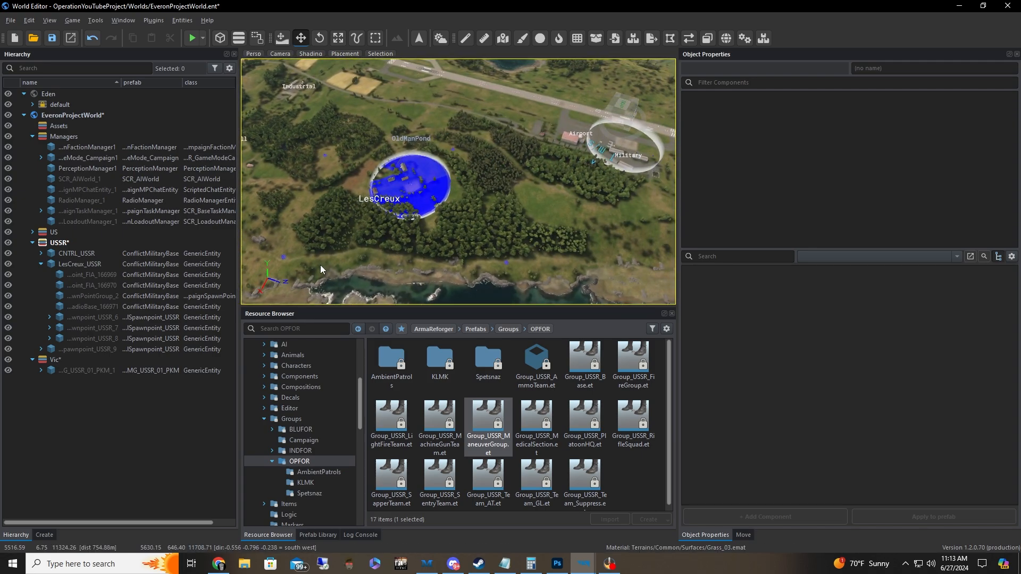
pyautogui.click(40, 264)
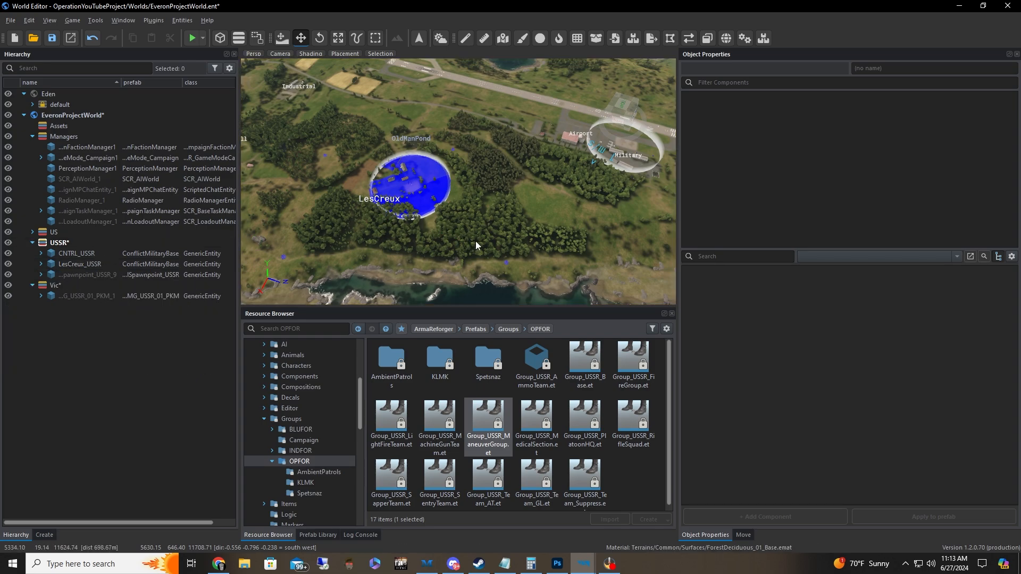
pyautogui.click(41, 264)
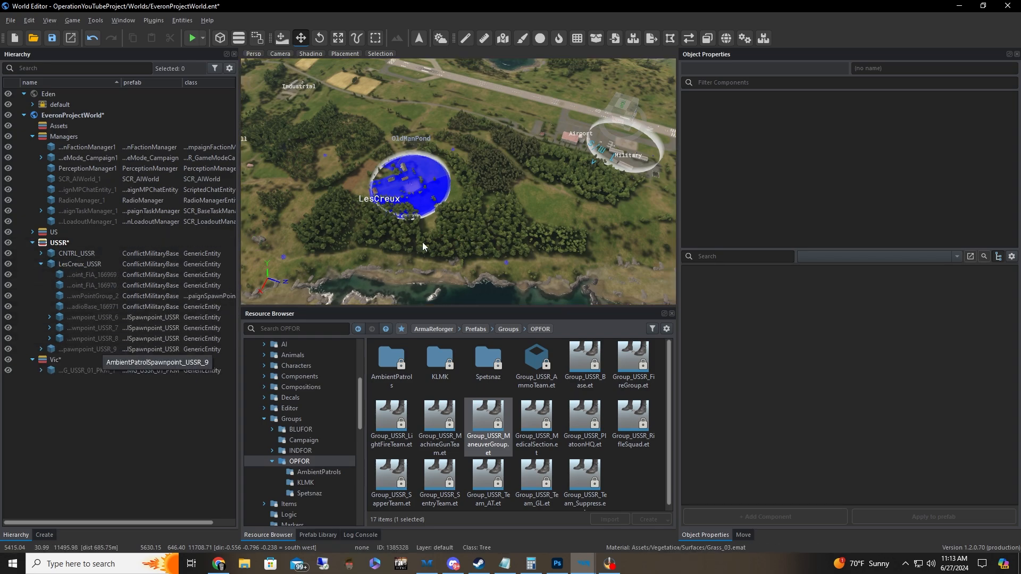
# Inspect the buildings and the sandbagged position by the road at the edge of the LesCreux base area
pyautogui.moveTo(372, 206); pyautogui.dragTo(282, 205, button='right')
pyautogui.press('w')
pyautogui.press('d')
pyautogui.press('s')
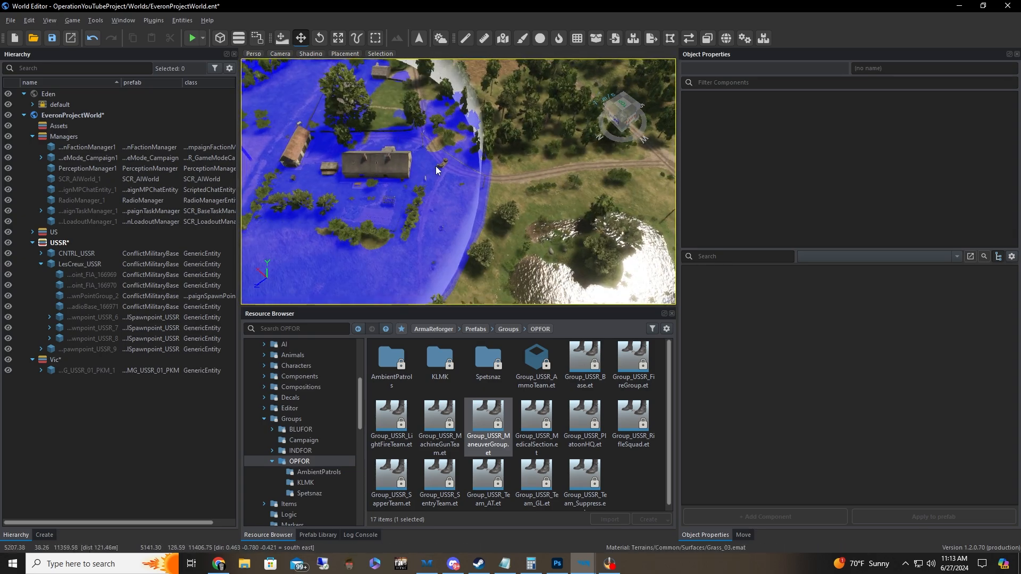
pyautogui.press('w')
pyautogui.moveTo(444, 205); pyautogui.dragTo(404, 232, button='right')
pyautogui.press('s')
pyautogui.press('d')
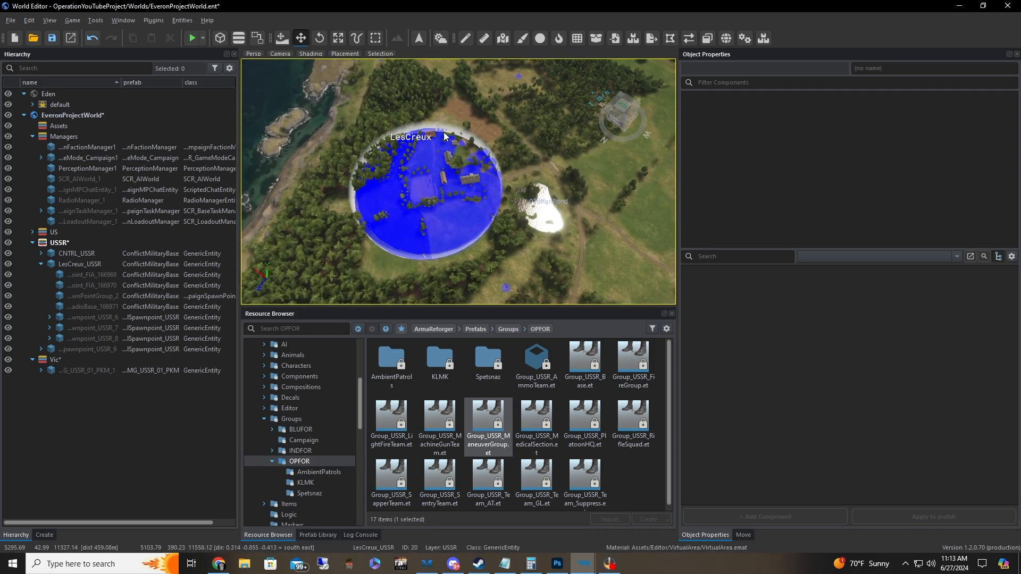
pyautogui.press('d')
pyautogui.moveTo(446, 137); pyautogui.dragTo(394, 134, button='right')
pyautogui.press('w')
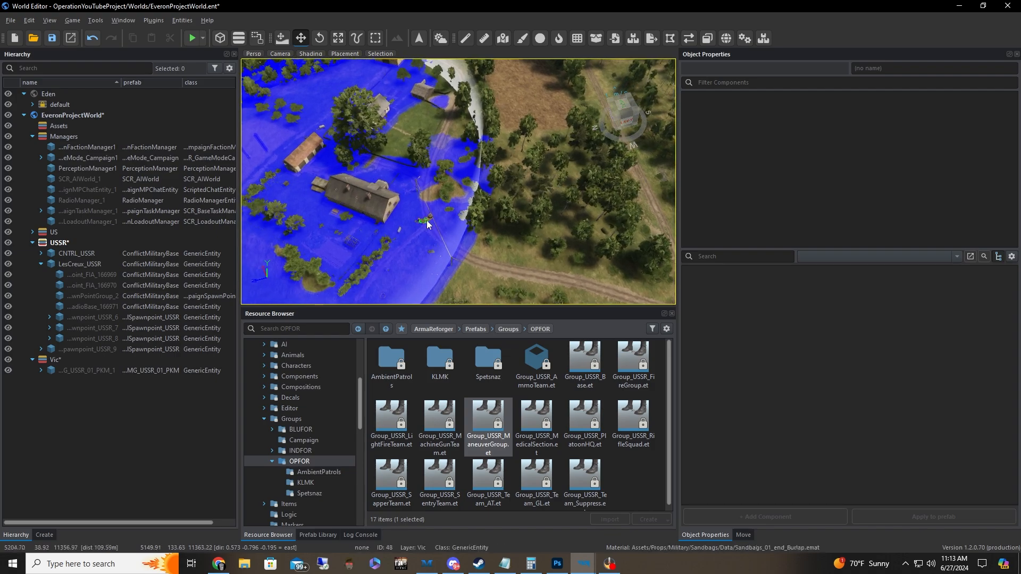
pyautogui.press('a')
pyautogui.moveTo(427, 221); pyautogui.dragTo(461, 213, button='right')
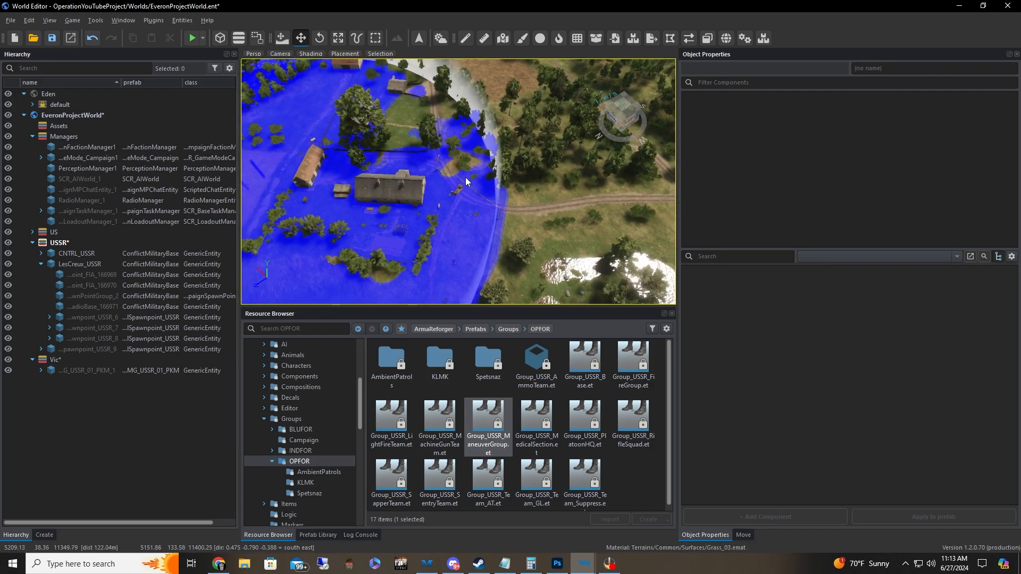
pyautogui.scroll(-10, 472, 190)
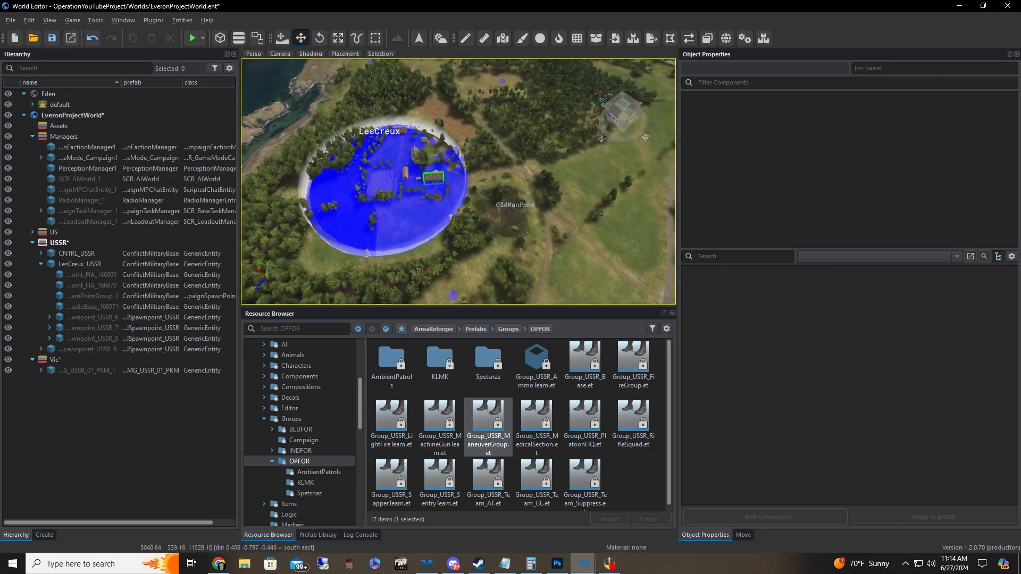
# Examine the patrol waypoints surrounding LesCreux, from the landfill side round to OldManPond and the woods beyond
pyautogui.press('a')
pyautogui.moveTo(472, 183); pyautogui.dragTo(490, 202, button='right')
pyautogui.press('s')
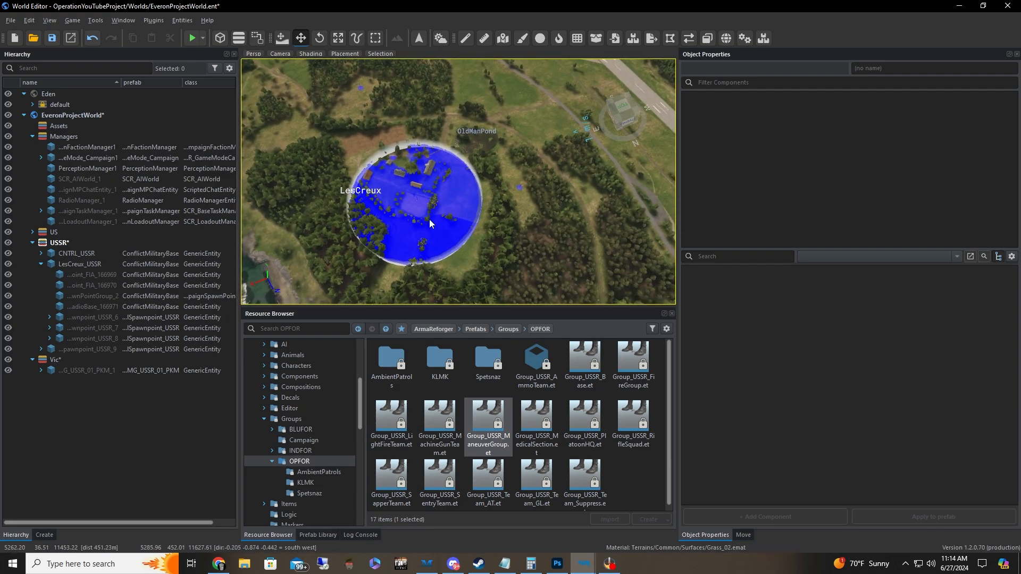
pyautogui.press('a')
pyautogui.moveTo(429, 220); pyautogui.dragTo(443, 201, button='right')
pyautogui.press('s')
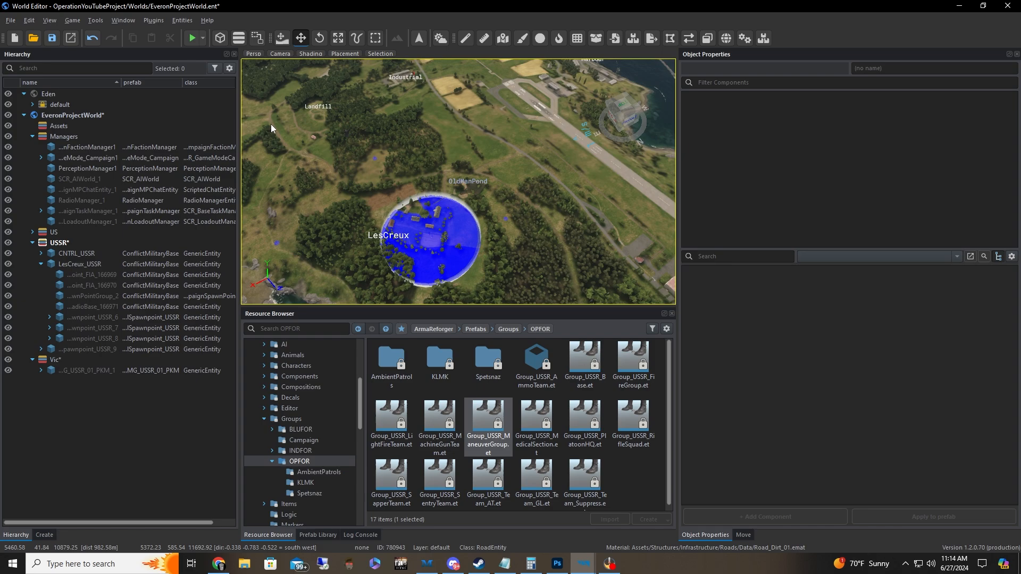
pyautogui.press('a')
pyautogui.press('w')
pyautogui.moveTo(279, 126); pyautogui.dragTo(341, 130, button='right')
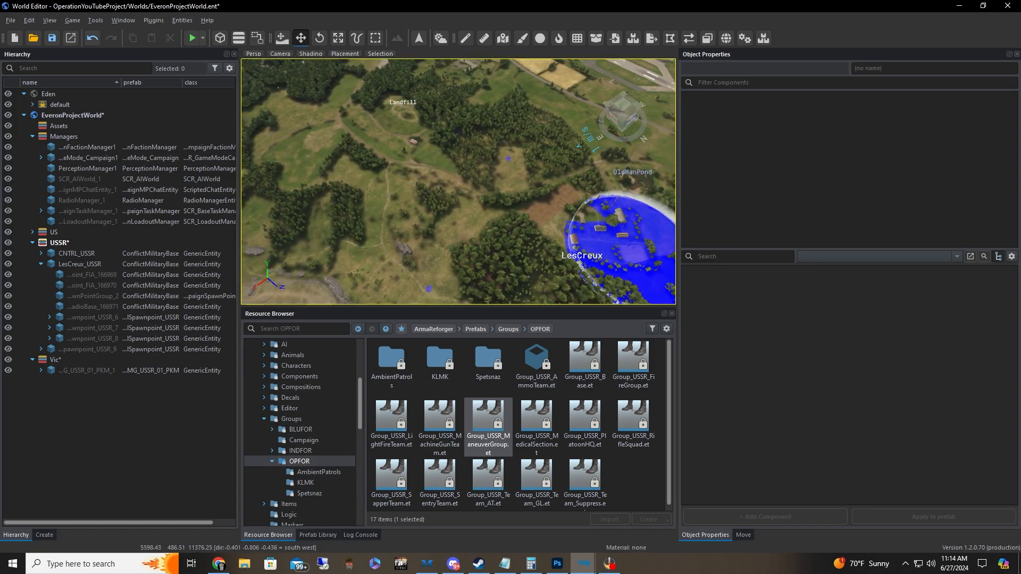
pyautogui.press('d')
pyautogui.press('s')
pyautogui.moveTo(500, 140); pyautogui.dragTo(461, 157, button='right')
pyautogui.press('d')
pyautogui.press('w')
pyautogui.press('d')
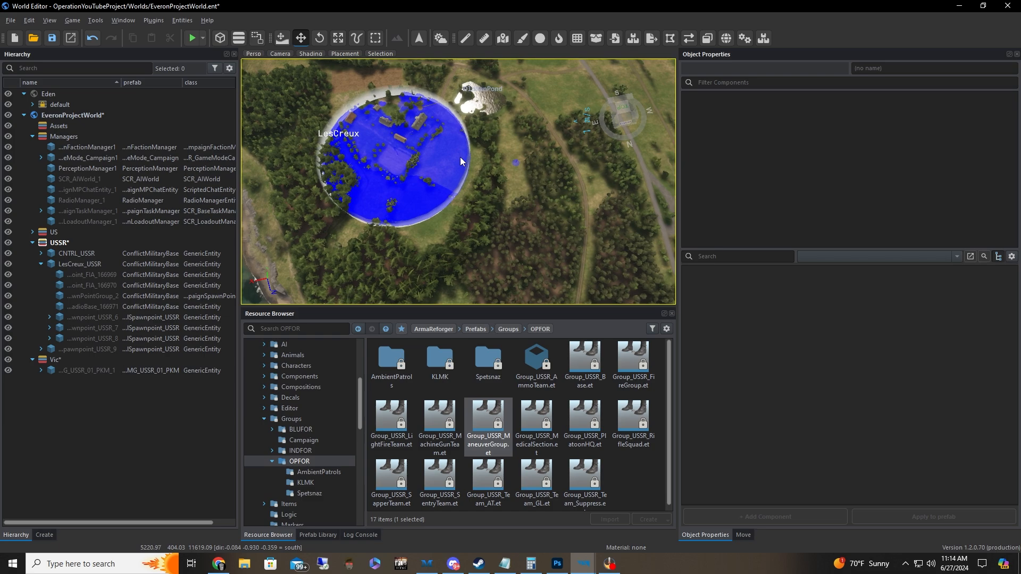
pyautogui.scroll(-3, 462, 190)
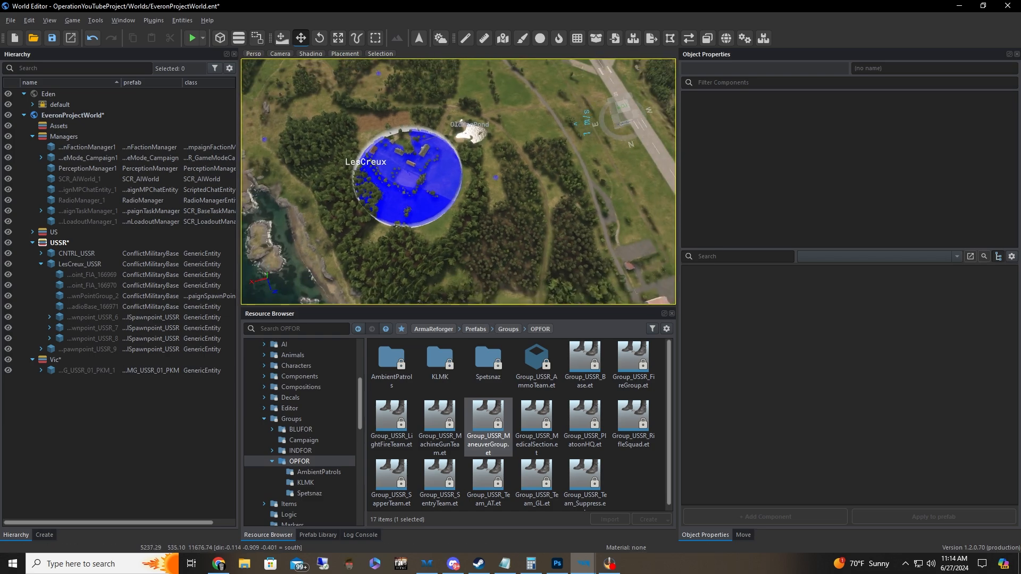